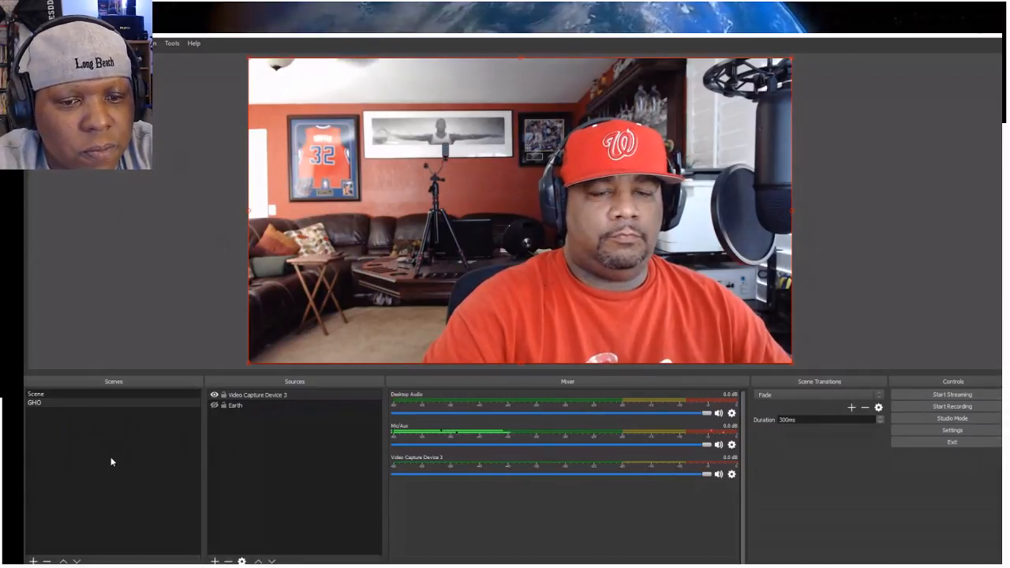
Turn on Studio Mode and add a new scene named "Drizzle Main"
{"action": "left_click", "coordinate": [966, 421]}
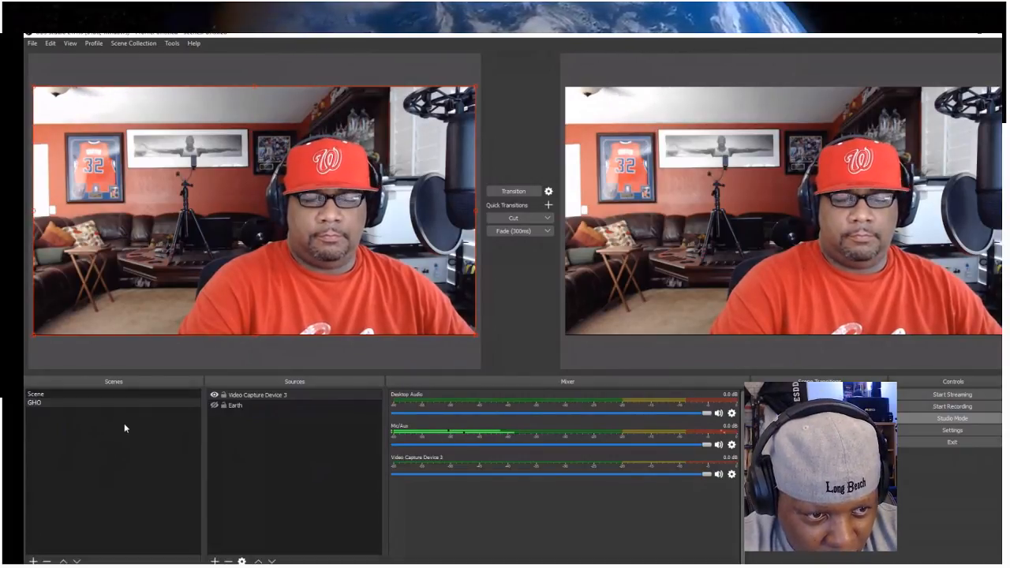
{"action": "left_click", "coordinate": [33, 561]}
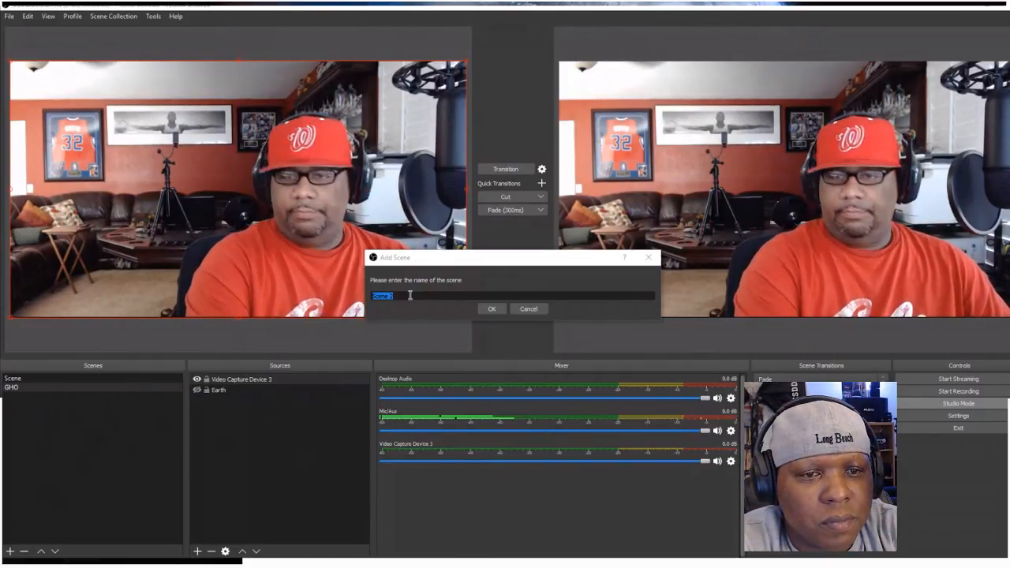
{"action": "left_click_drag", "start_coordinate": [410, 295], "coordinate": [362, 296]}
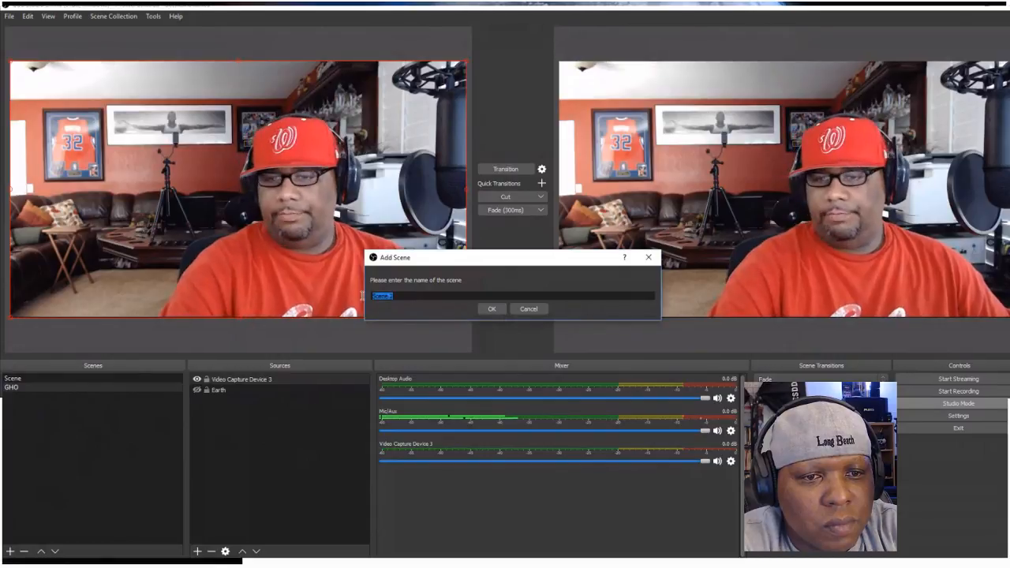
{"action": "type", "text": "Gr"}
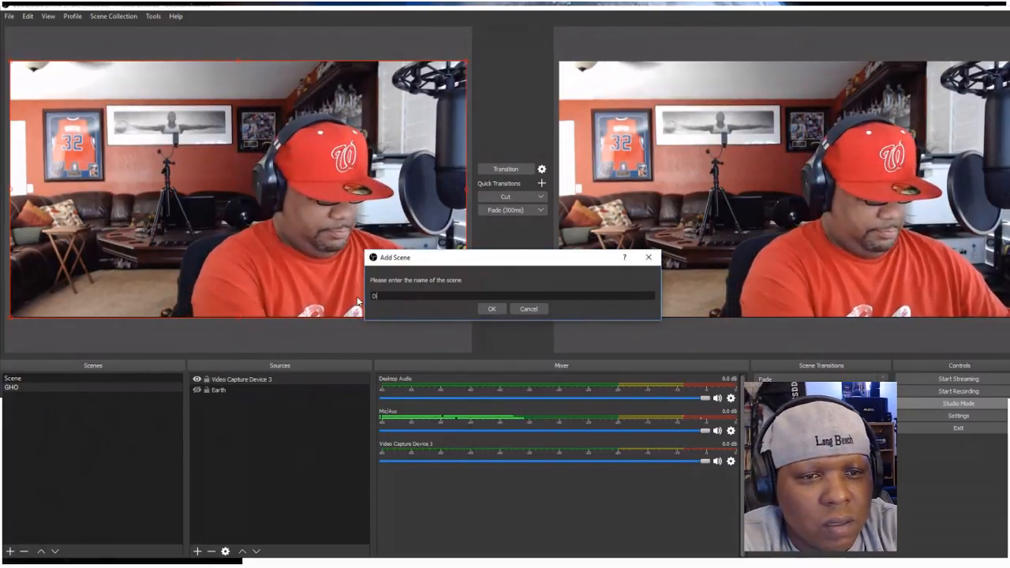
{"action": "type", "text": "izzle "}
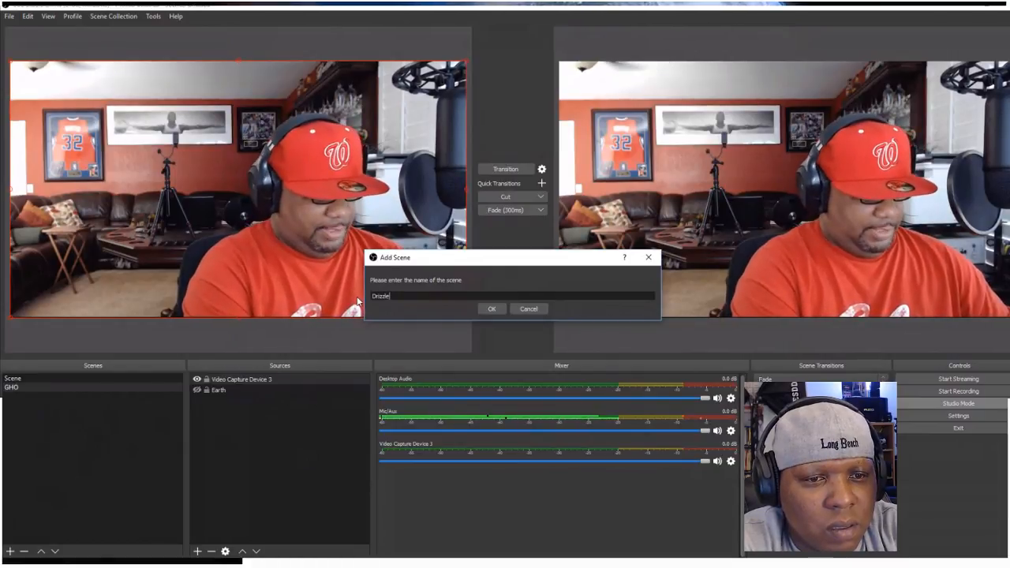
{"action": "type", "text": "Main"}
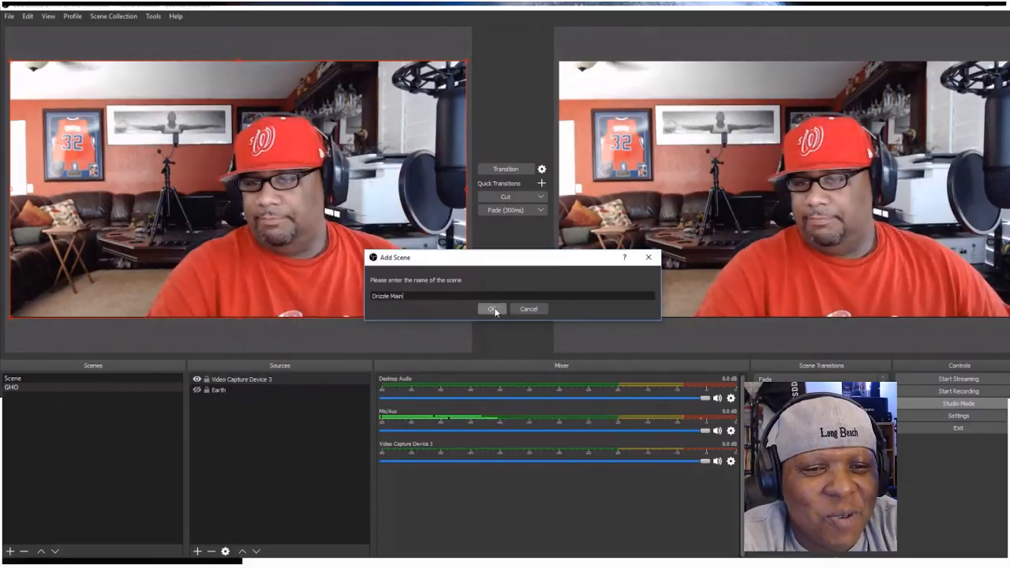
{"action": "left_click", "coordinate": [491, 308]}
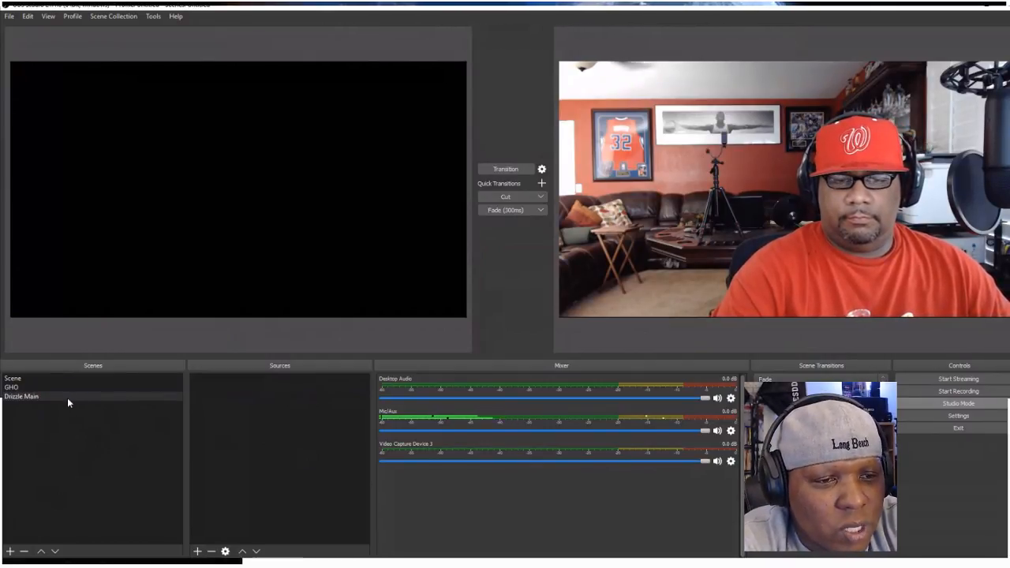
Add a newly created Video Capture Device source to the Drizzle Main scene, keeping the suggested name
{"action": "left_click", "coordinate": [198, 552]}
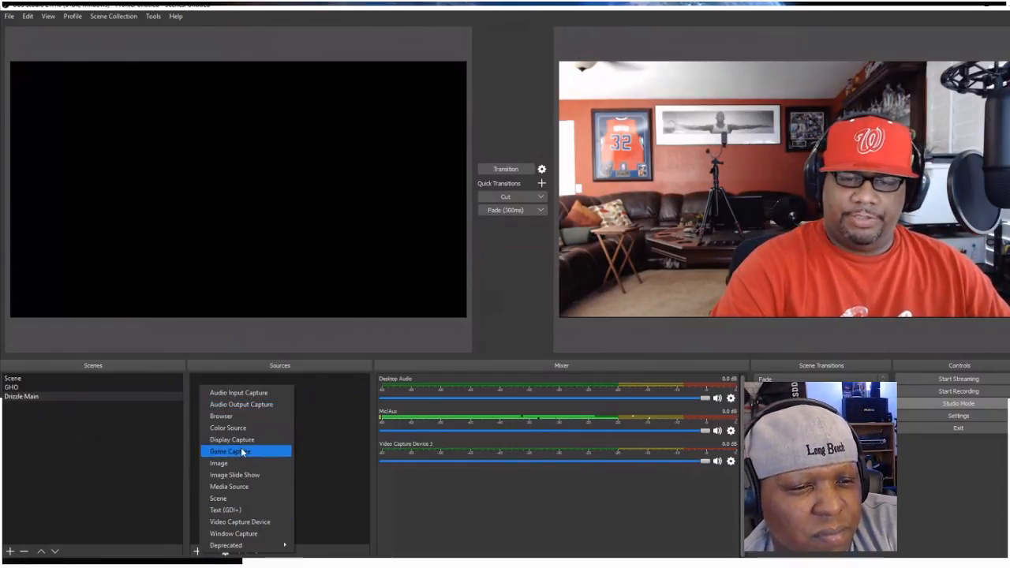
{"action": "left_click", "coordinate": [261, 523]}
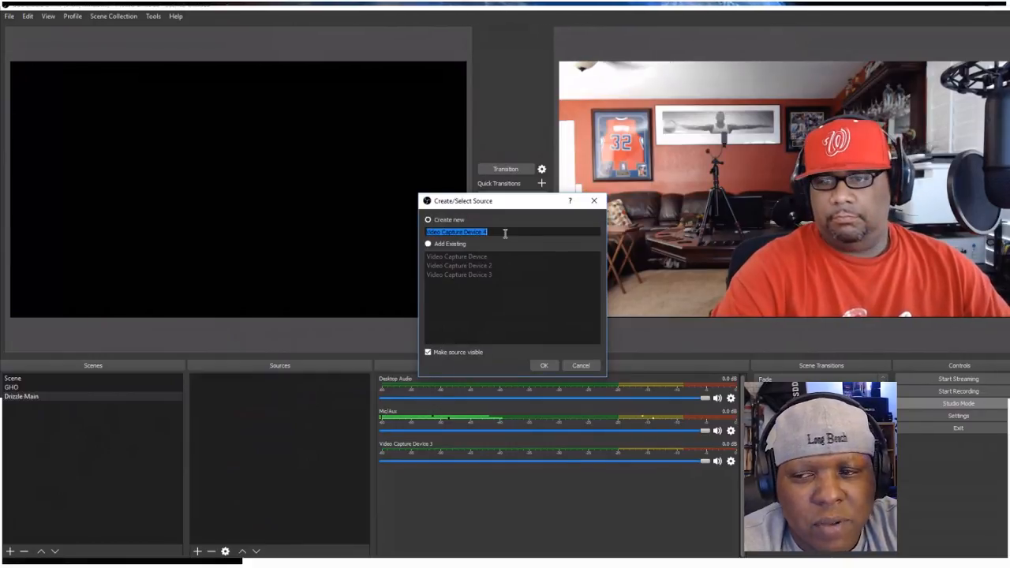
{"action": "left_click", "coordinate": [428, 245]}
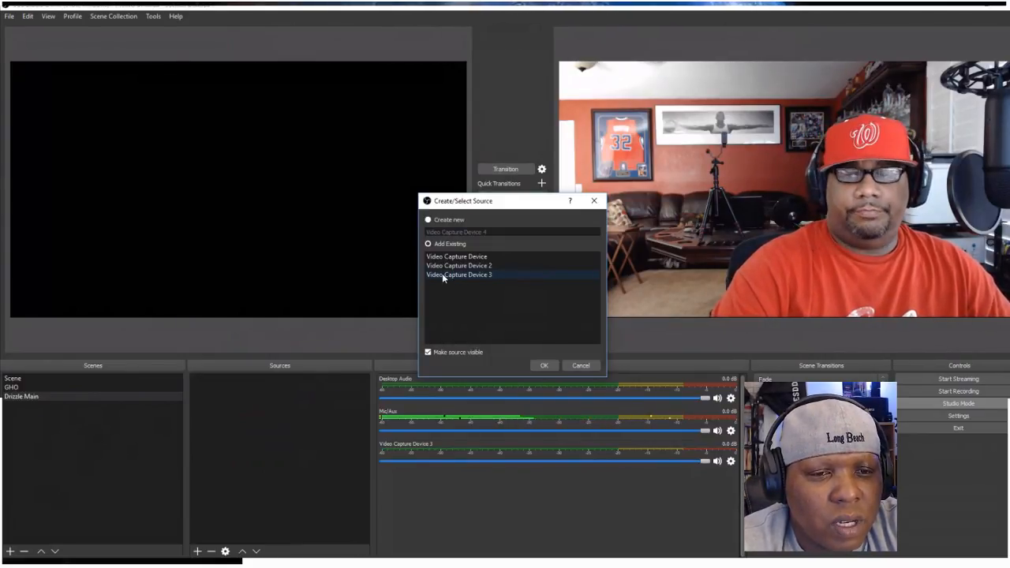
{"action": "left_click", "coordinate": [442, 273]}
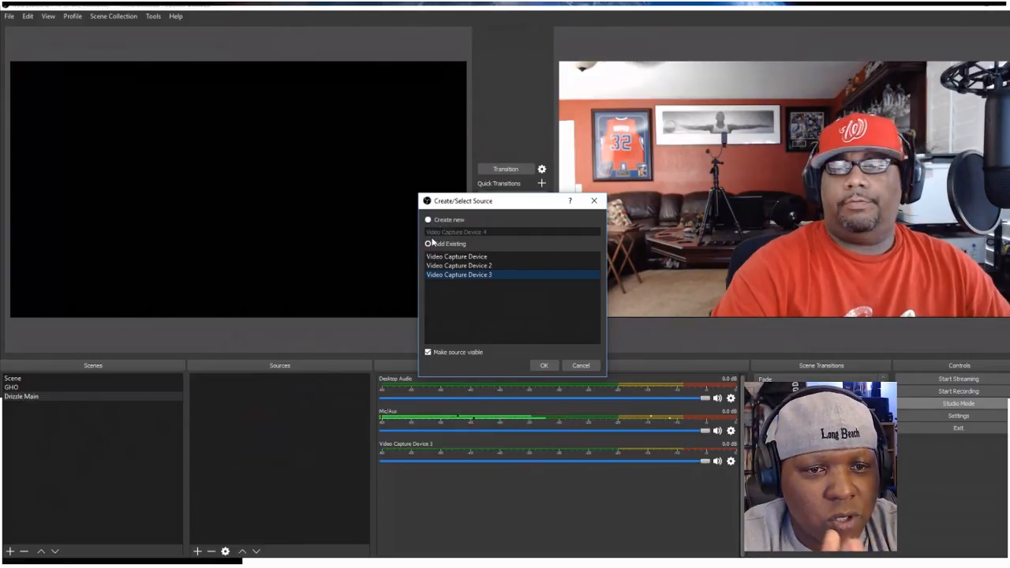
{"action": "left_click", "coordinate": [430, 222]}
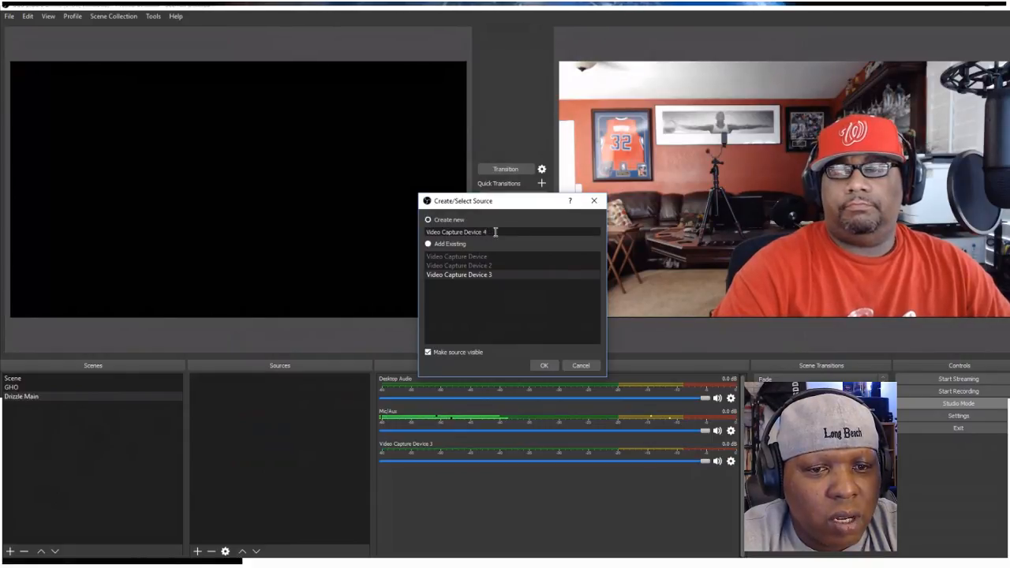
{"action": "left_click", "coordinate": [544, 366]}
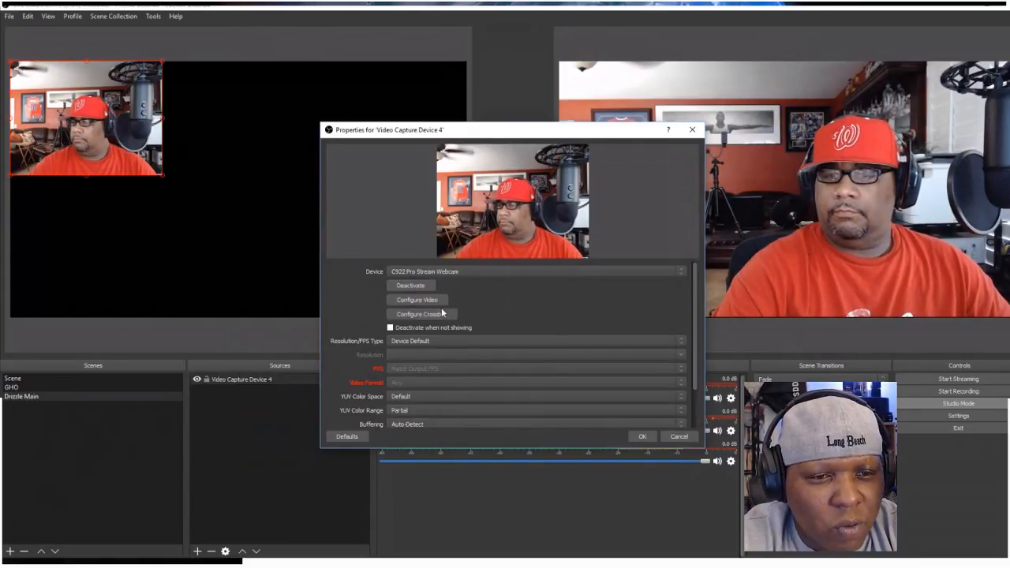
Set the webcam source's Resolution/FPS Type to Custom with a resolution of 1920x1080
{"action": "left_click", "coordinate": [683, 343]}
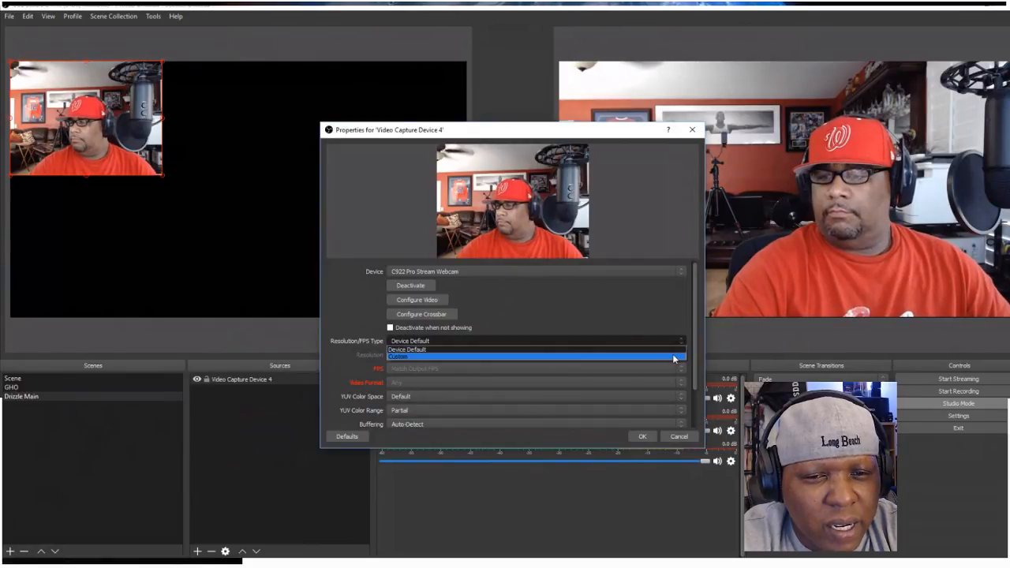
{"action": "left_click", "coordinate": [674, 357]}
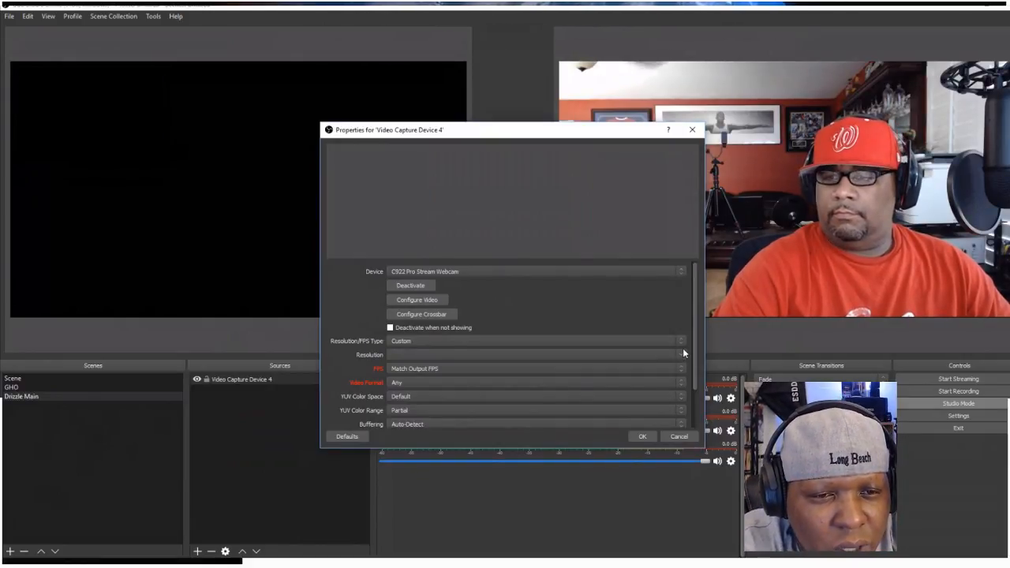
{"action": "left_click", "coordinate": [682, 355]}
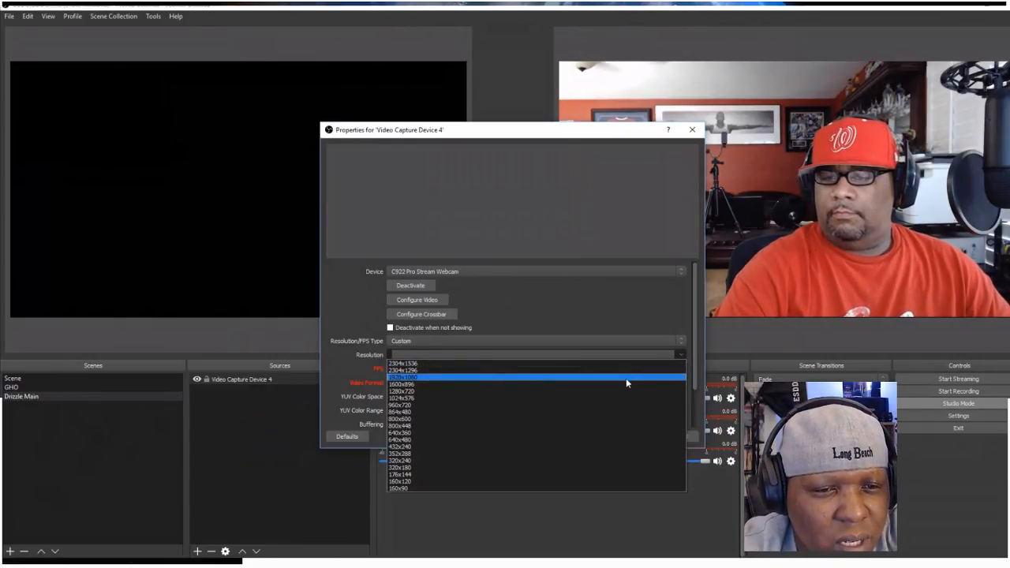
{"action": "left_click", "coordinate": [583, 378]}
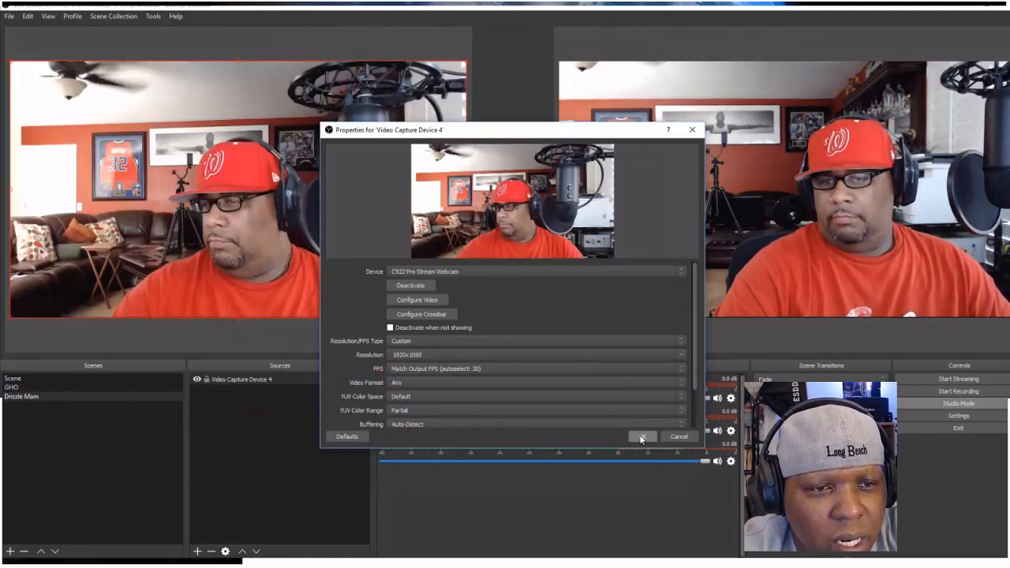
{"action": "left_click", "coordinate": [641, 439]}
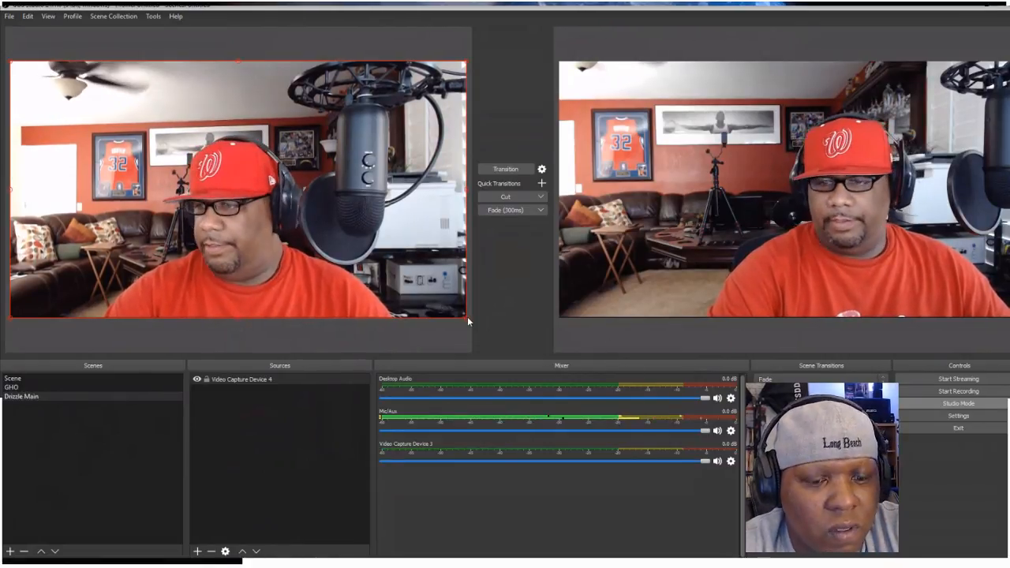
Scale the webcam source down in the preview and back up to fill the canvas
{"action": "left_click_drag", "start_coordinate": [468, 317], "coordinate": [378, 266]}
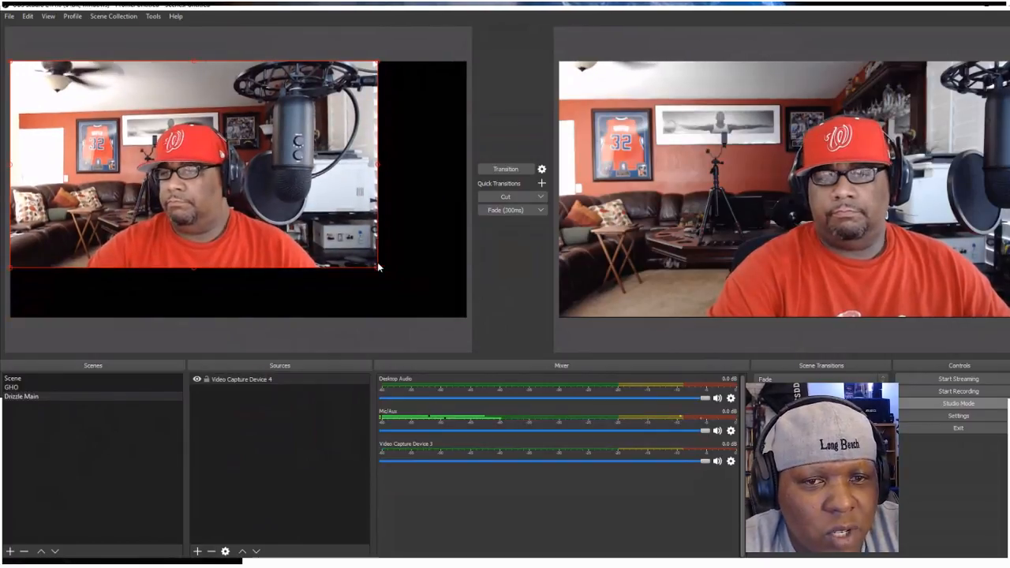
{"action": "left_click_drag", "start_coordinate": [379, 268], "coordinate": [461, 317]}
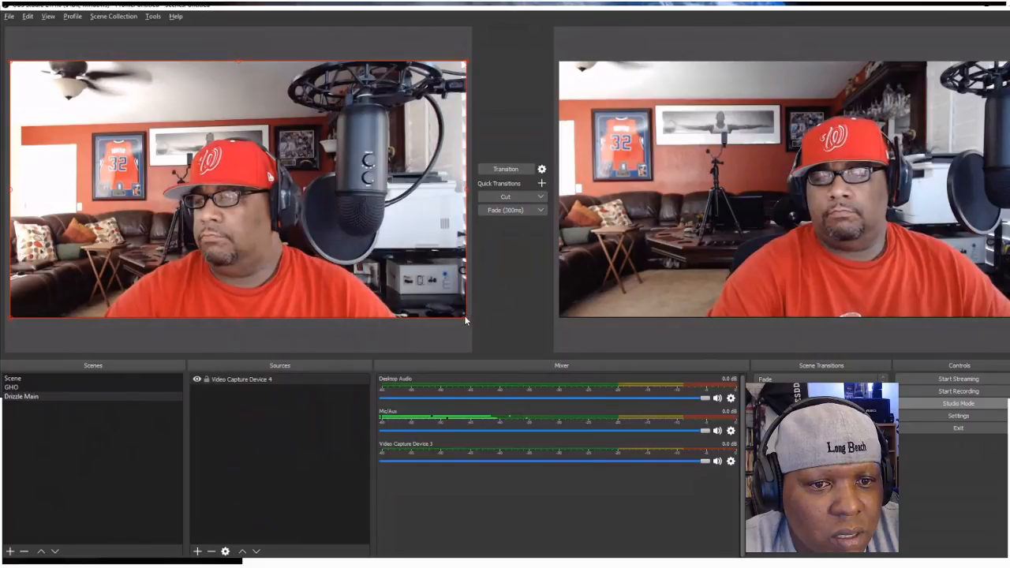
{"action": "mouse_move", "coordinate": [465, 316]}
{"action": "left_mouse_down"}
{"action": "mouse_move", "coordinate": [440, 301]}
{"action": "mouse_move", "coordinate": [467, 322]}
{"action": "left_mouse_up"}
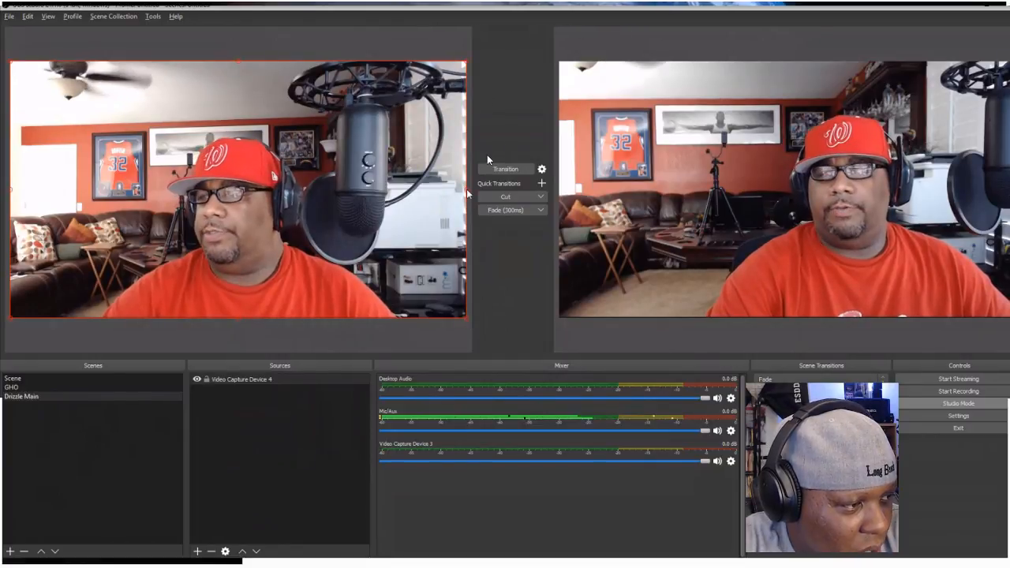
Crop the right, left and top edges of the webcam source around the person in the picture
{"action": "left_click_drag", "start_coordinate": [467, 193], "coordinate": [379, 201]}
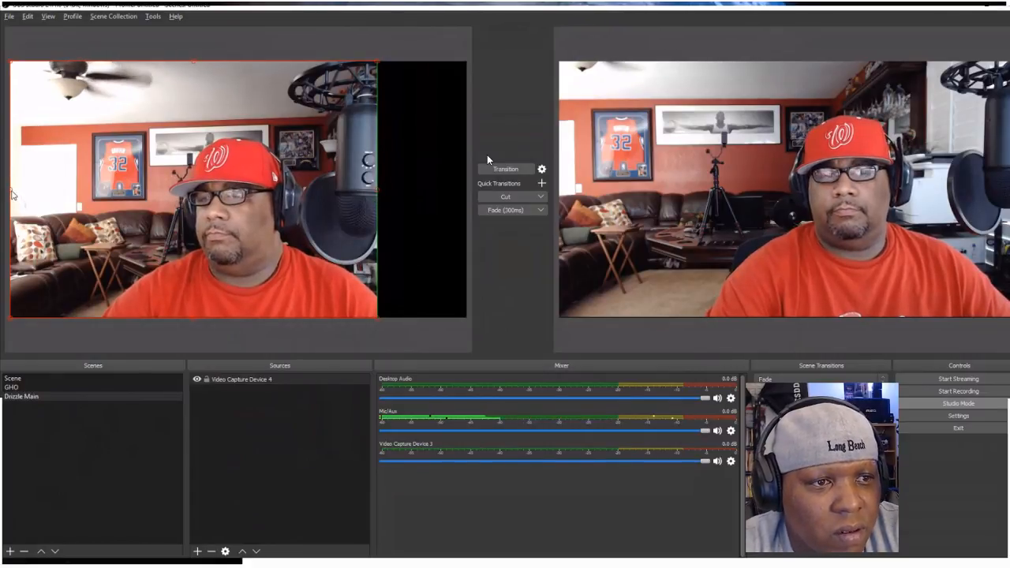
{"action": "left_click_drag", "start_coordinate": [14, 197], "coordinate": [130, 194]}
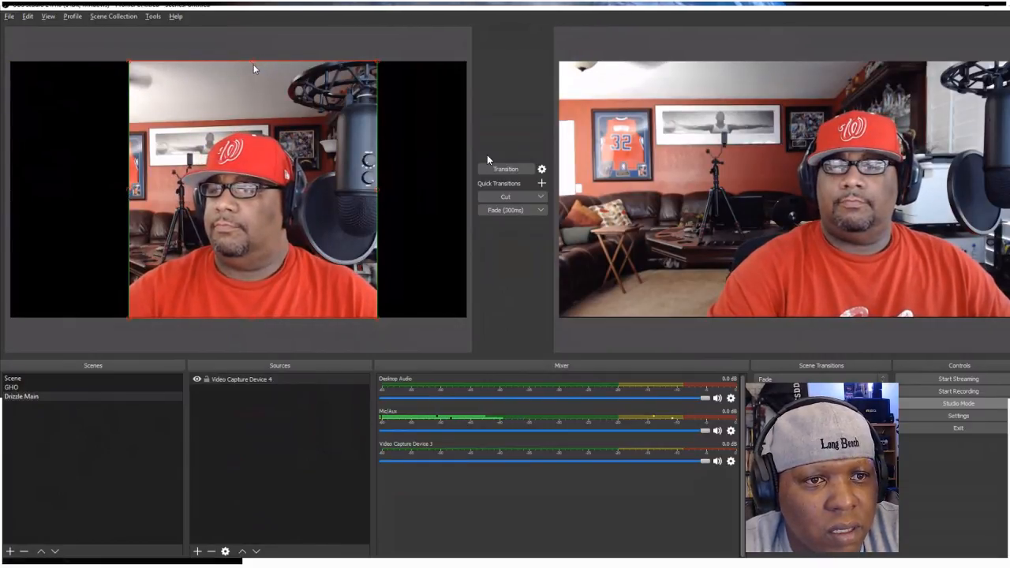
{"action": "left_click_drag", "start_coordinate": [254, 65], "coordinate": [247, 111]}
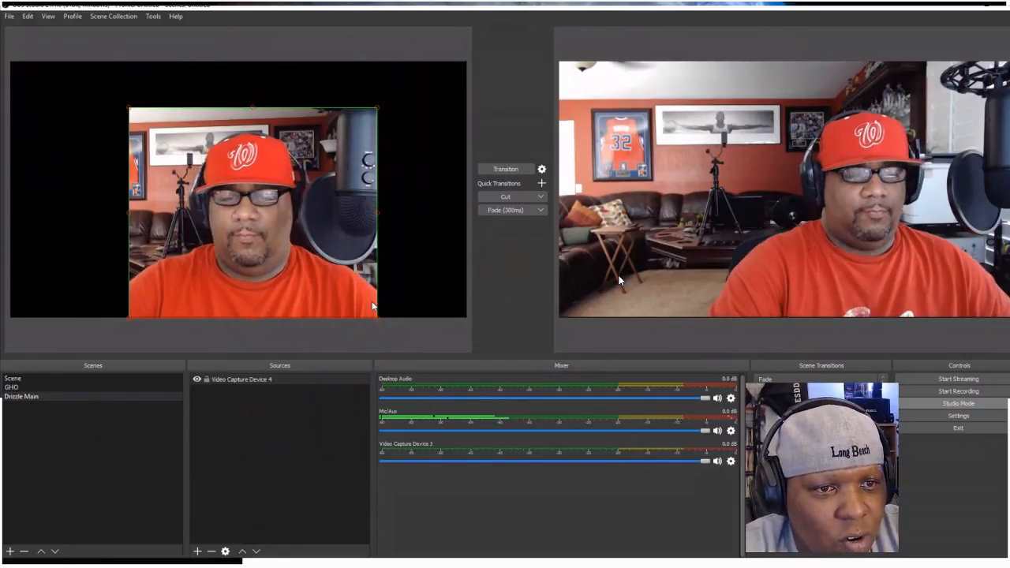
Move the cropped webcam source to the canvas's upper-left corner and scale it to about a third of the canvas width
{"action": "left_click_drag", "start_coordinate": [336, 249], "coordinate": [223, 207]}
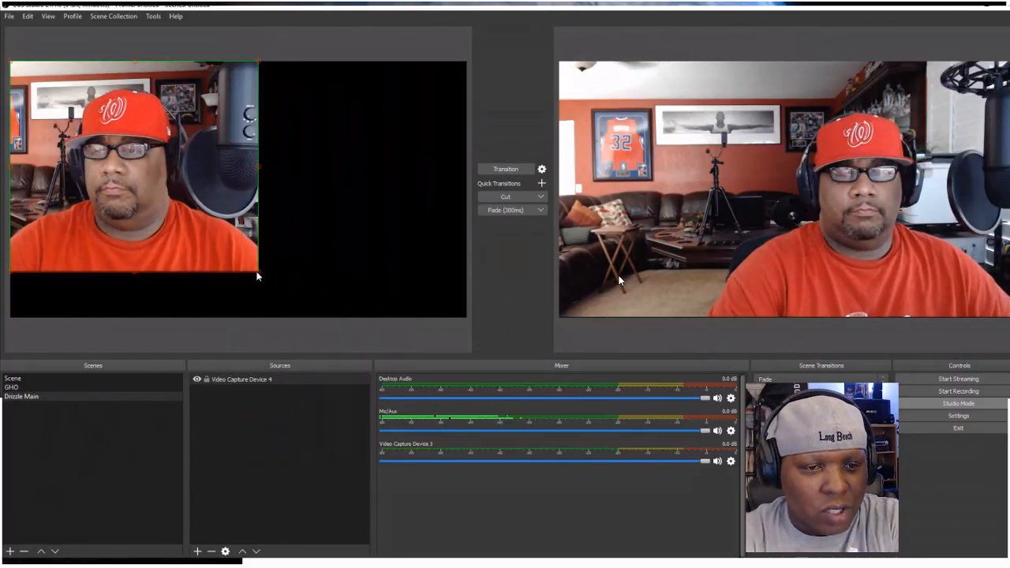
{"action": "left_click_drag", "start_coordinate": [260, 276], "coordinate": [160, 172]}
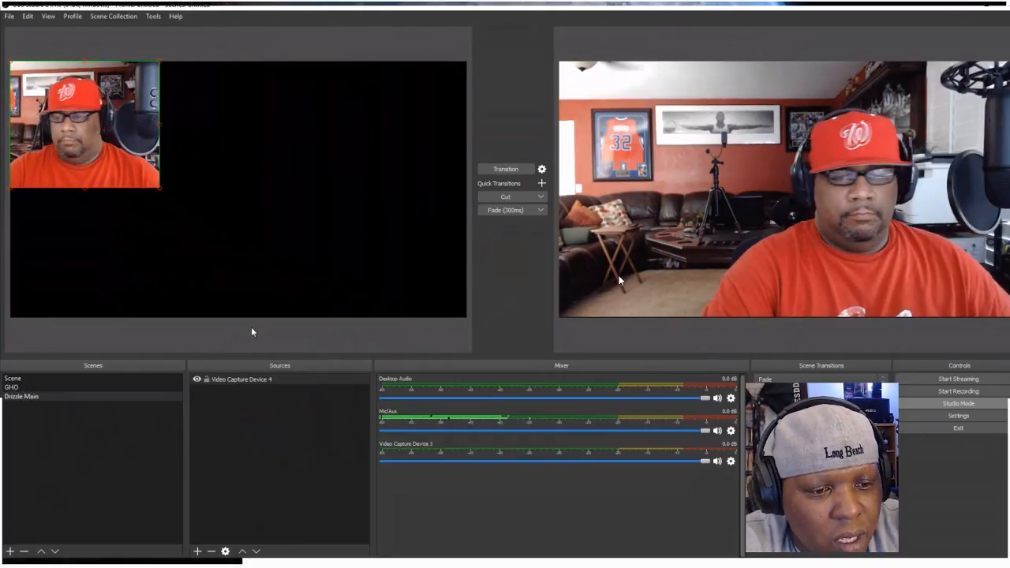
Add a new Media Source named "Earth 2" to the Drizzle Main scene
{"action": "left_click", "coordinate": [198, 551]}
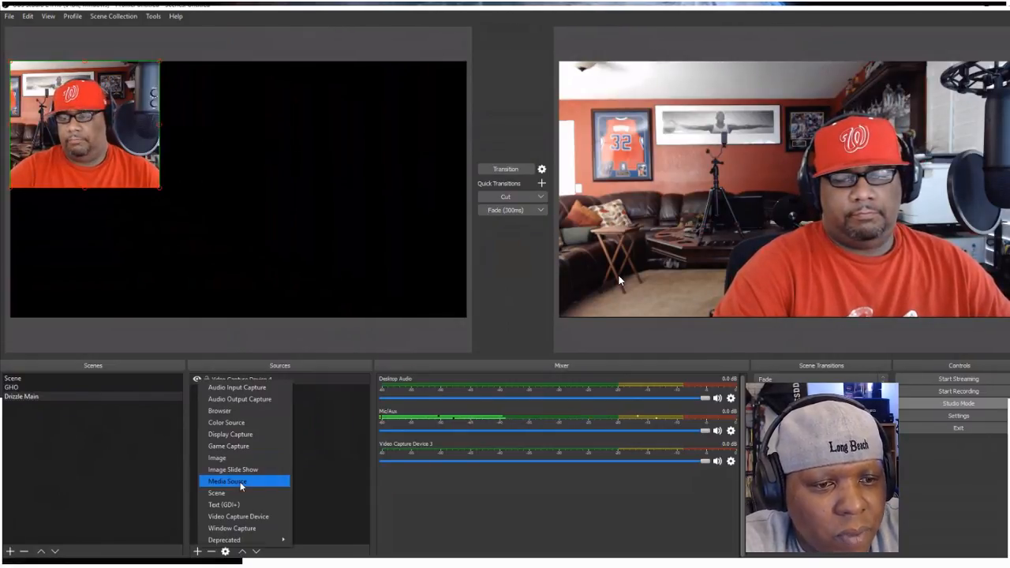
{"action": "left_click", "coordinate": [241, 485]}
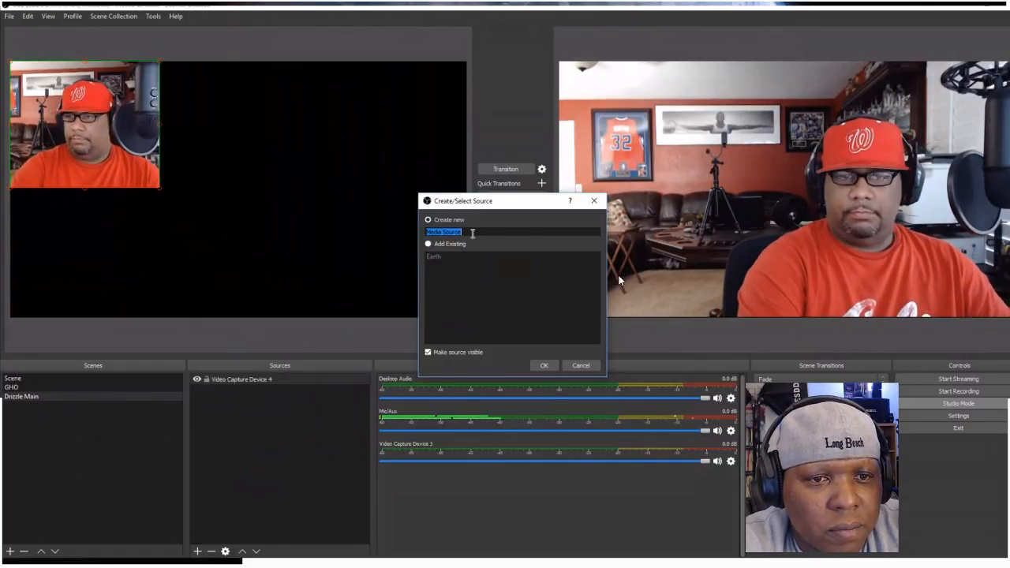
{"action": "type", "text": "Earth"}
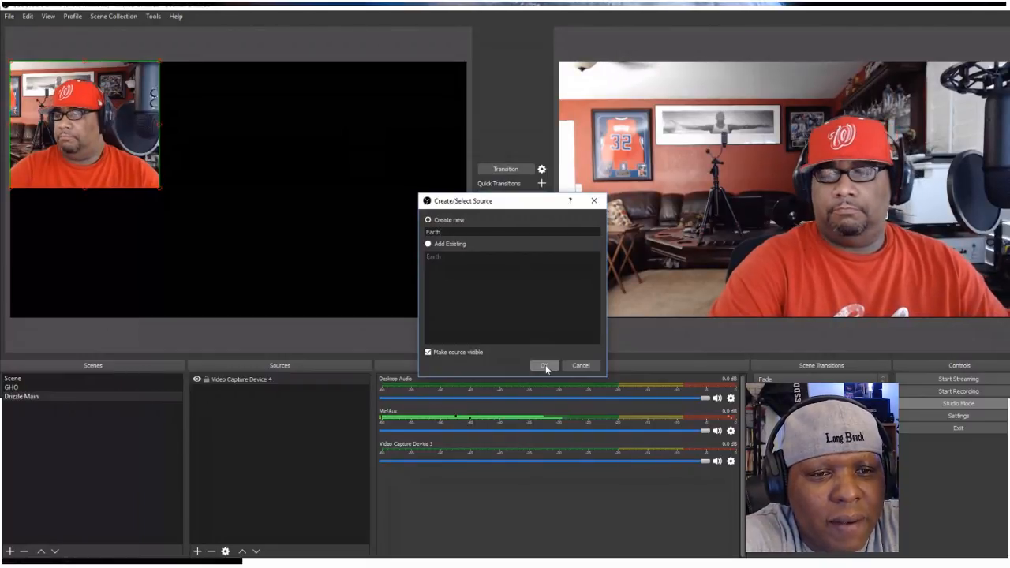
{"action": "type", "text": "2"}
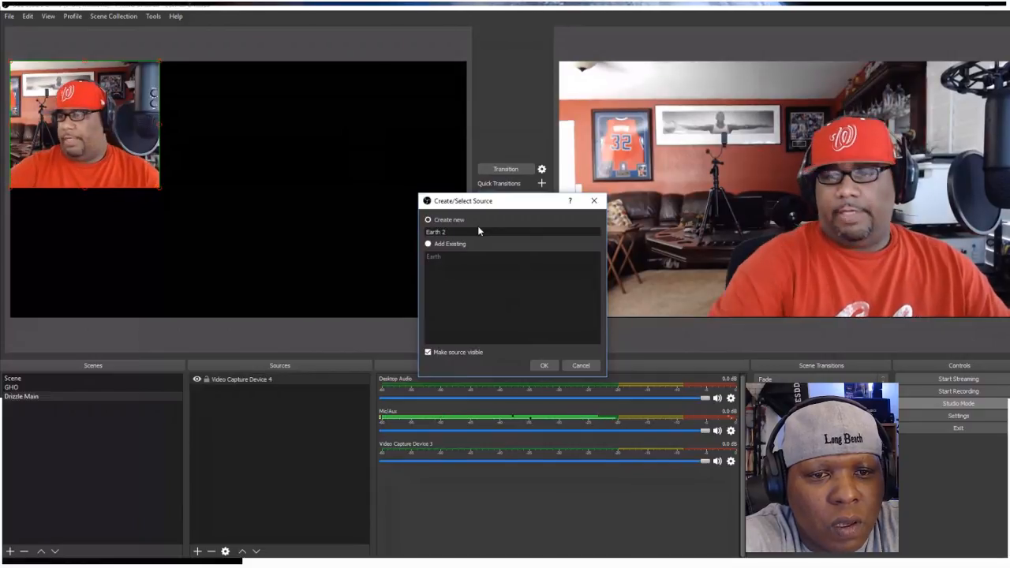
{"action": "left_click", "coordinate": [545, 366]}
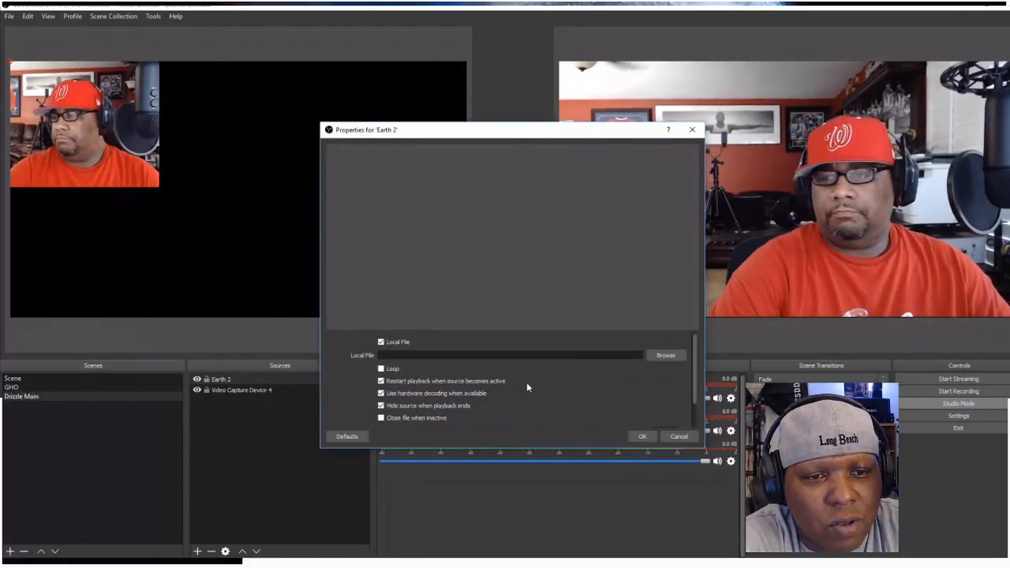
Load the "drizzle effect Countdown Timer" video from the Desktop as the local file of the Earth 2 media source
{"action": "left_click", "coordinate": [669, 356]}
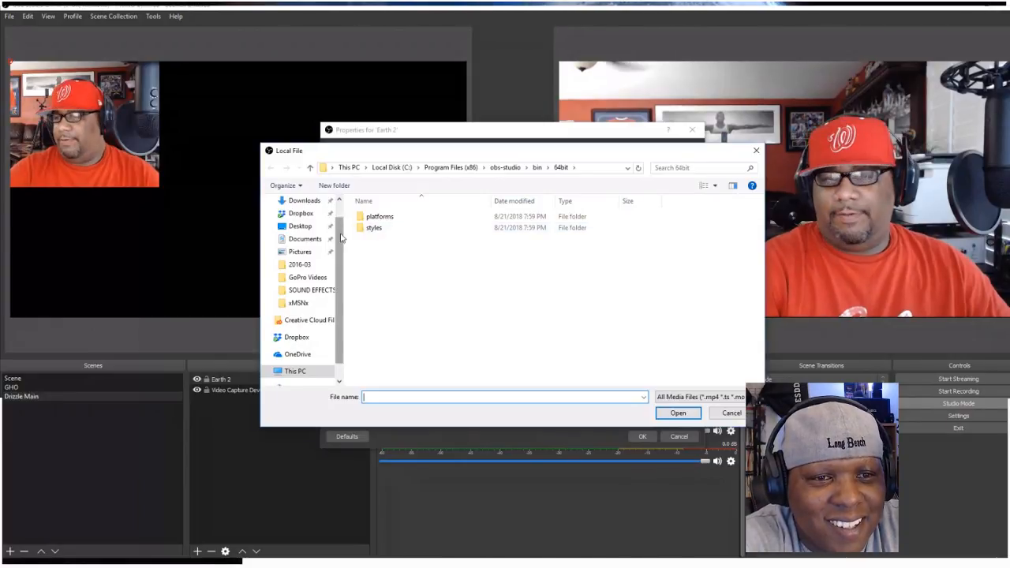
{"action": "left_click_drag", "start_coordinate": [341, 238], "coordinate": [344, 213]}
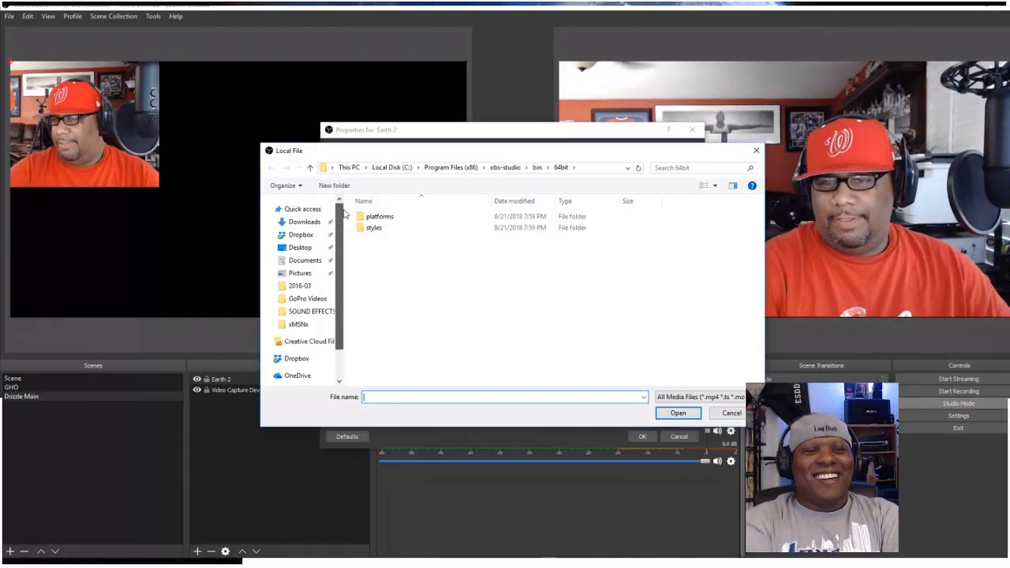
{"action": "left_click", "coordinate": [306, 223]}
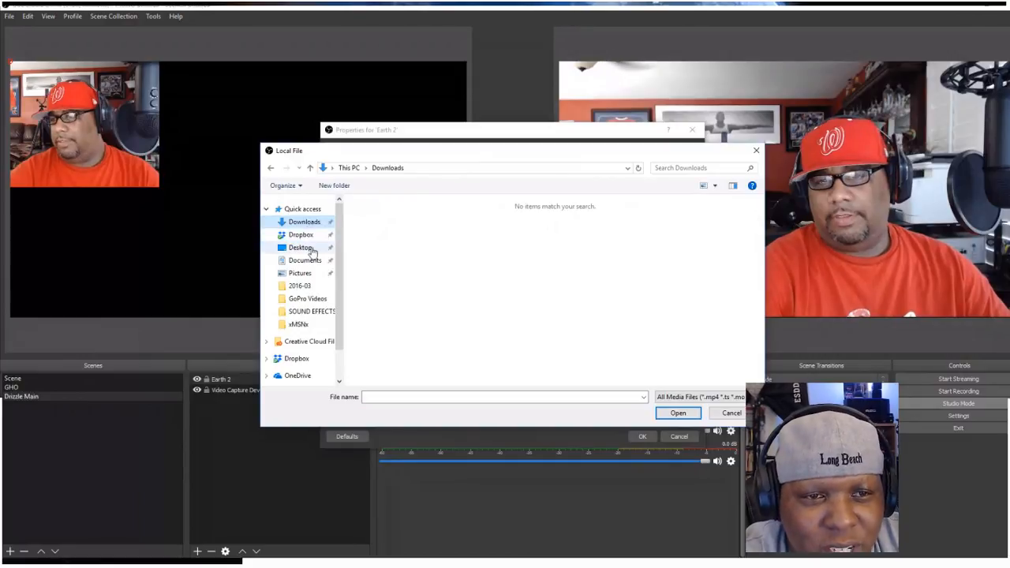
{"action": "left_click", "coordinate": [312, 249]}
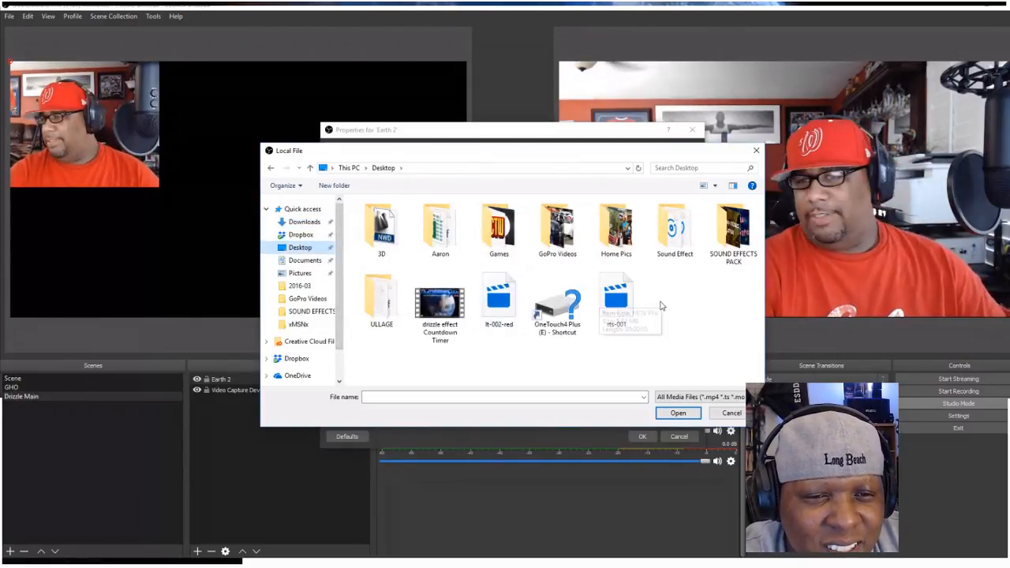
{"action": "left_click", "coordinate": [439, 307]}
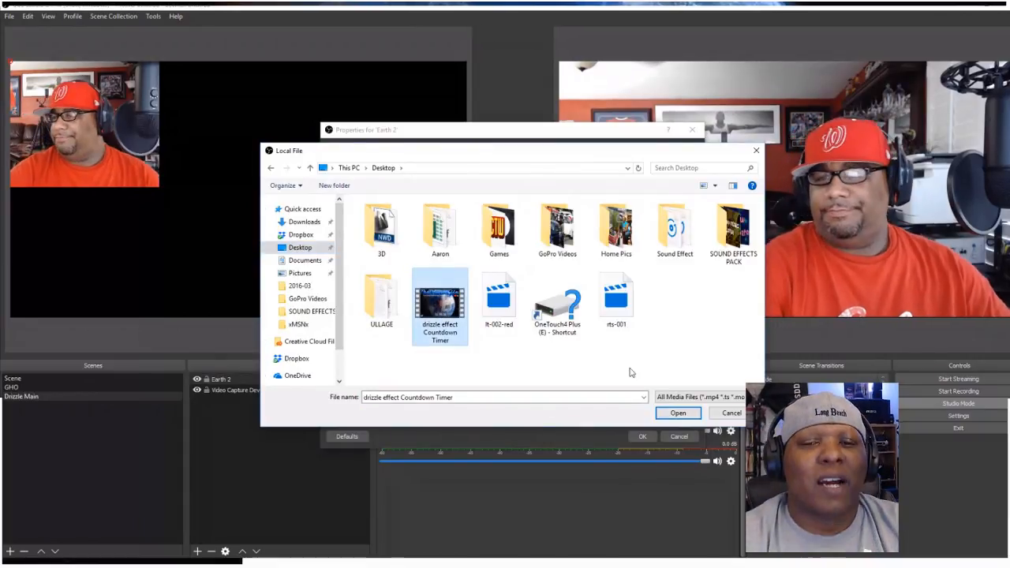
{"action": "left_click", "coordinate": [676, 413]}
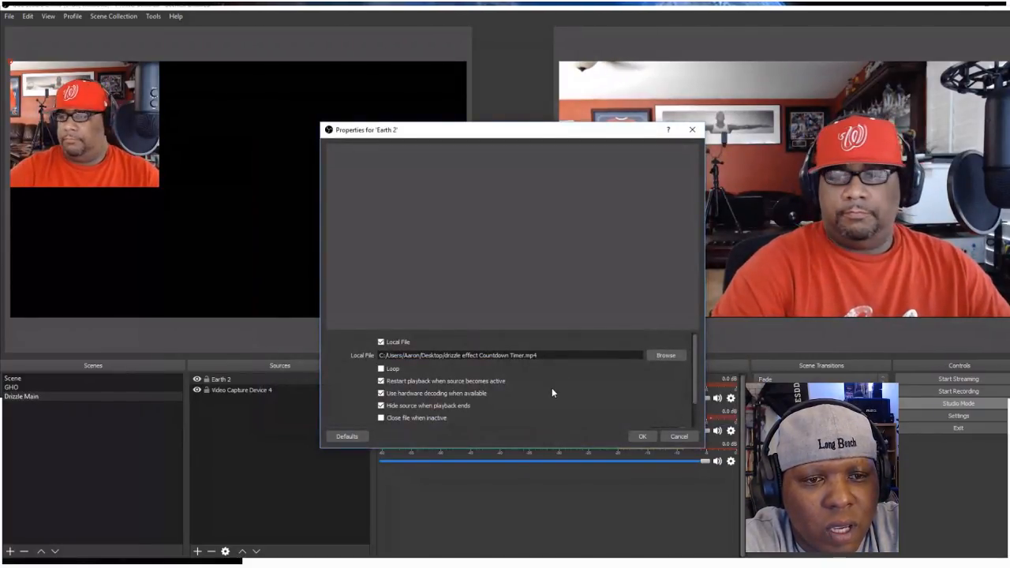
{"action": "left_click", "coordinate": [639, 436]}
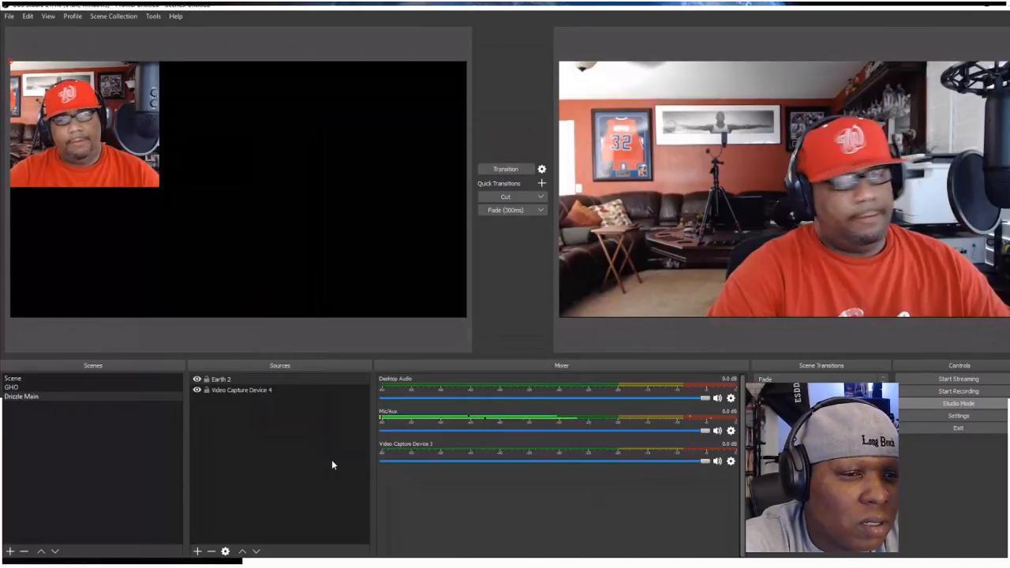
Enable looping in the properties of the Earth 2 media source
{"action": "left_click", "coordinate": [246, 390]}
{"action": "double_click", "coordinate": [231, 379]}
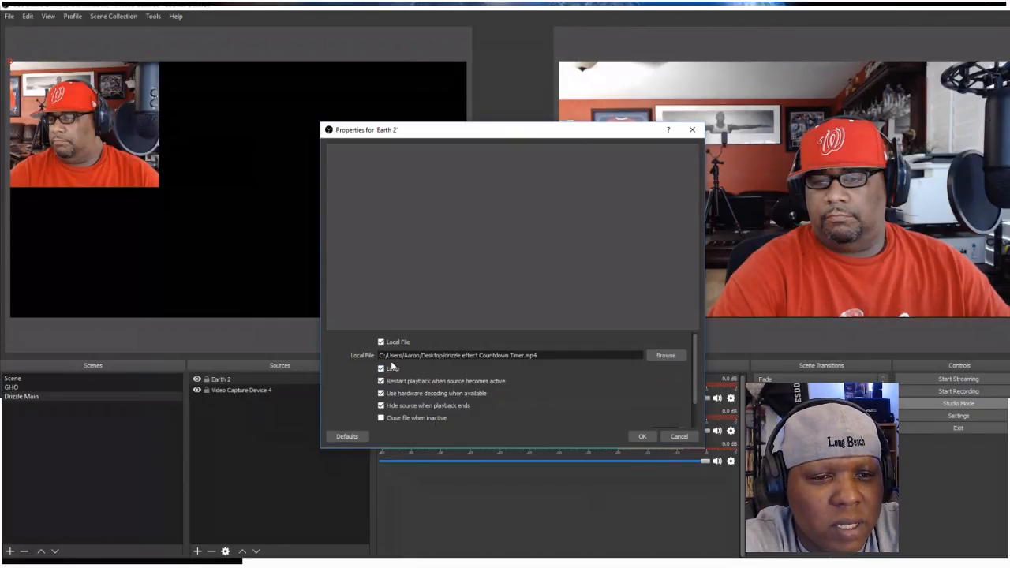
{"action": "left_click", "coordinate": [381, 369]}
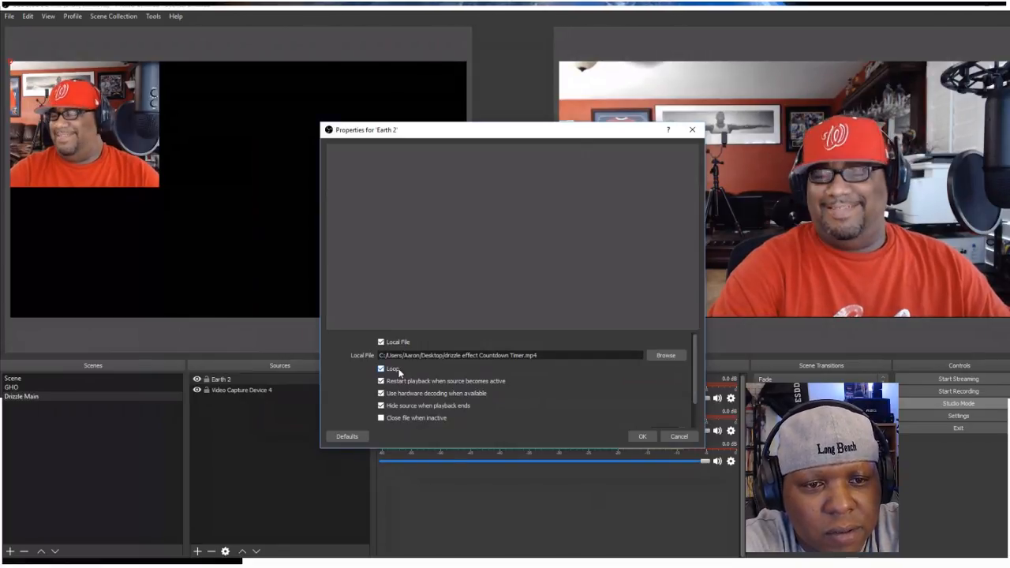
{"action": "left_click", "coordinate": [643, 437]}
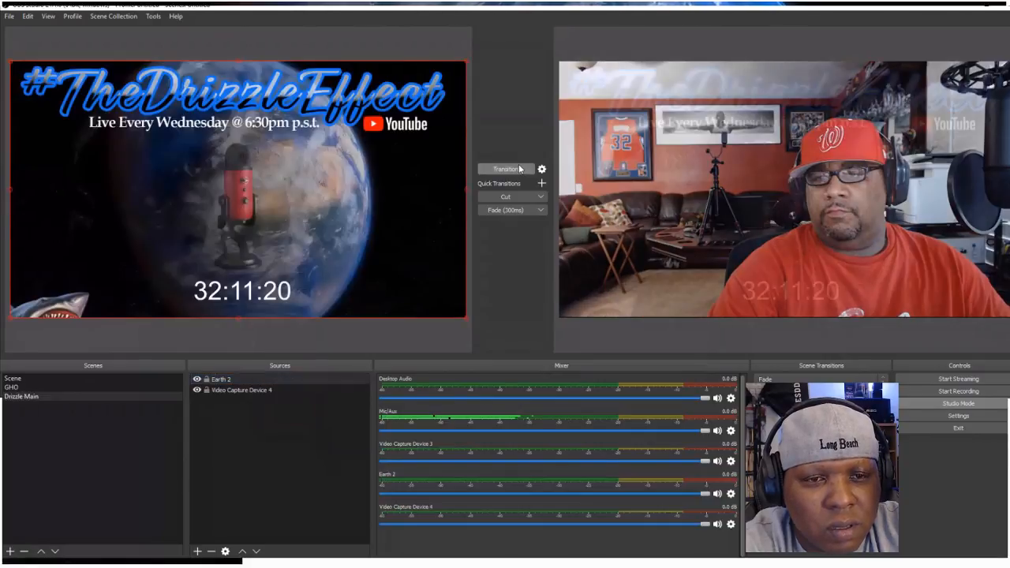
Transition the Drizzle Main scene to the program output, and transition the GHO scene back to it
{"action": "left_click", "coordinate": [519, 168]}
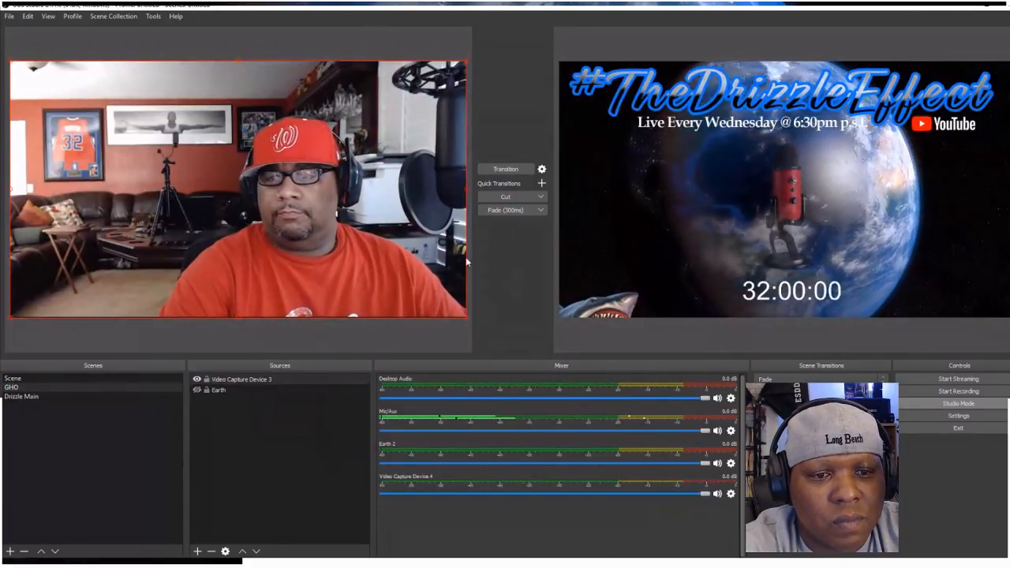
{"action": "left_click", "coordinate": [506, 169]}
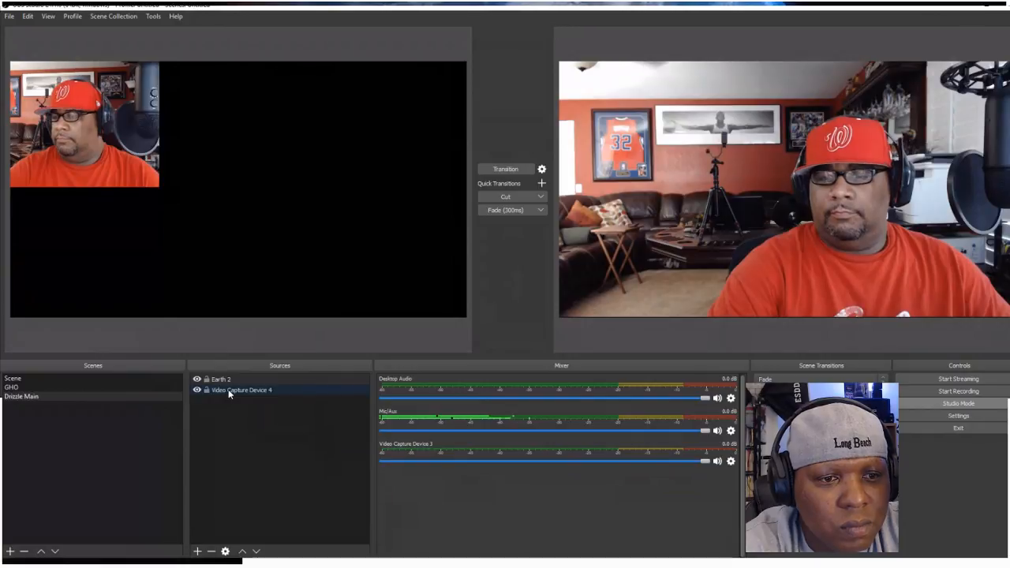
Place Video Capture Device 4 above Earth 2 in the source order and transition the Drizzle Main scene to the program output
{"action": "left_click_drag", "start_coordinate": [236, 394], "coordinate": [237, 375]}
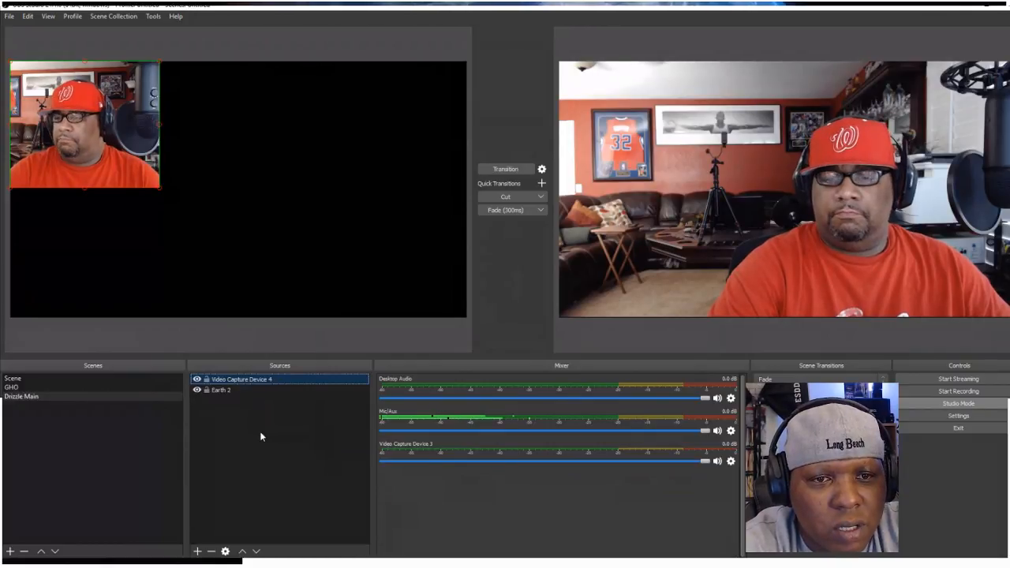
{"action": "left_click", "coordinate": [509, 170]}
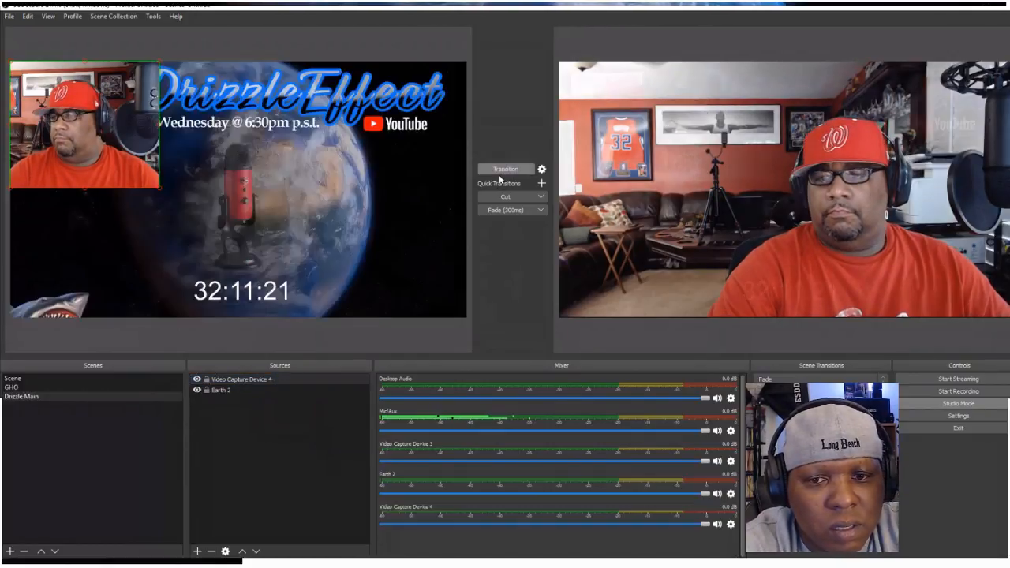
{"action": "left_click", "coordinate": [511, 171]}
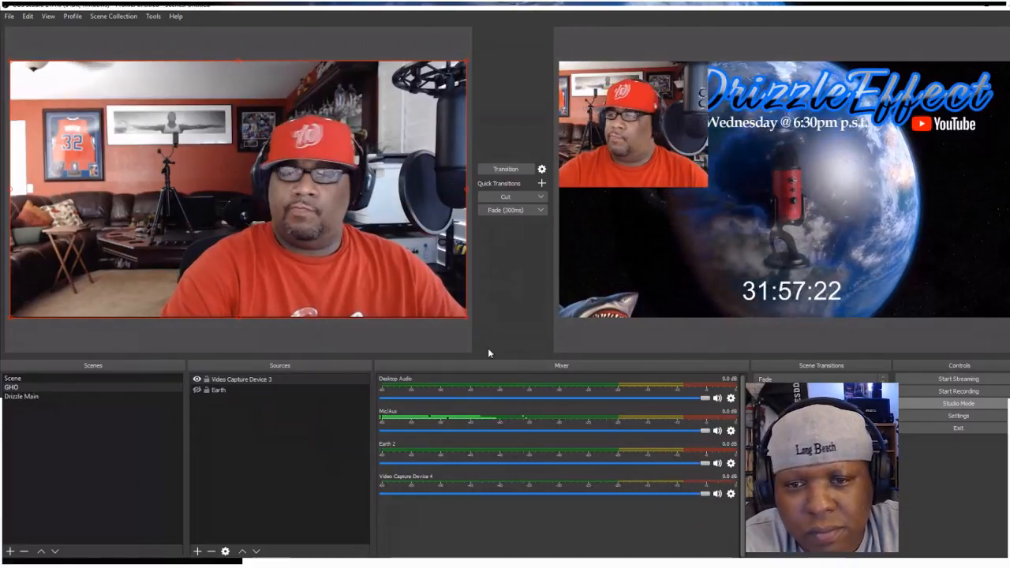
Turn off Studio Mode and place the webcam source below the title beside the microphone, scaled to about 30 percent of the canvas width
{"action": "left_click", "coordinate": [958, 404]}
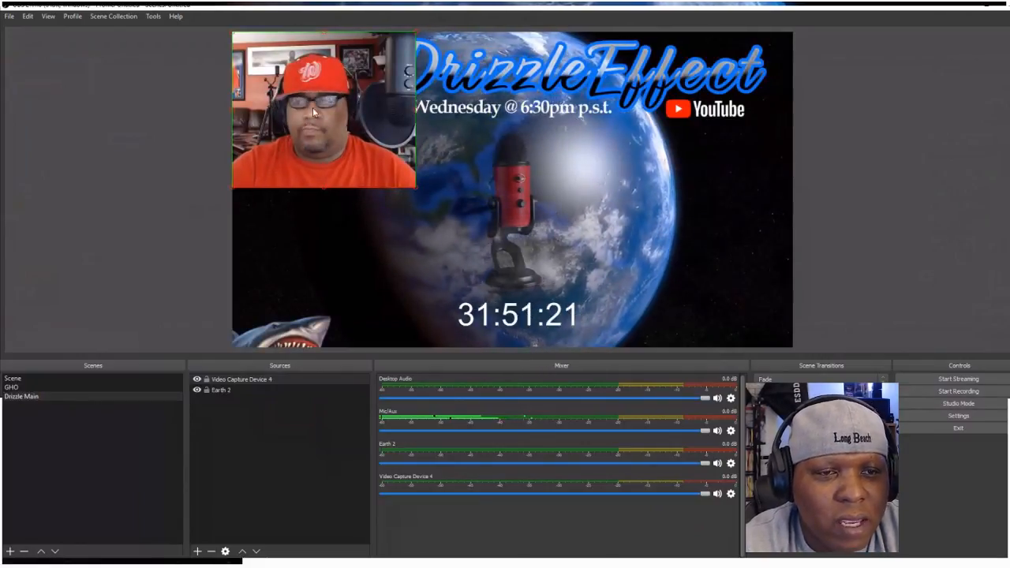
{"action": "left_click_drag", "start_coordinate": [313, 113], "coordinate": [351, 199]}
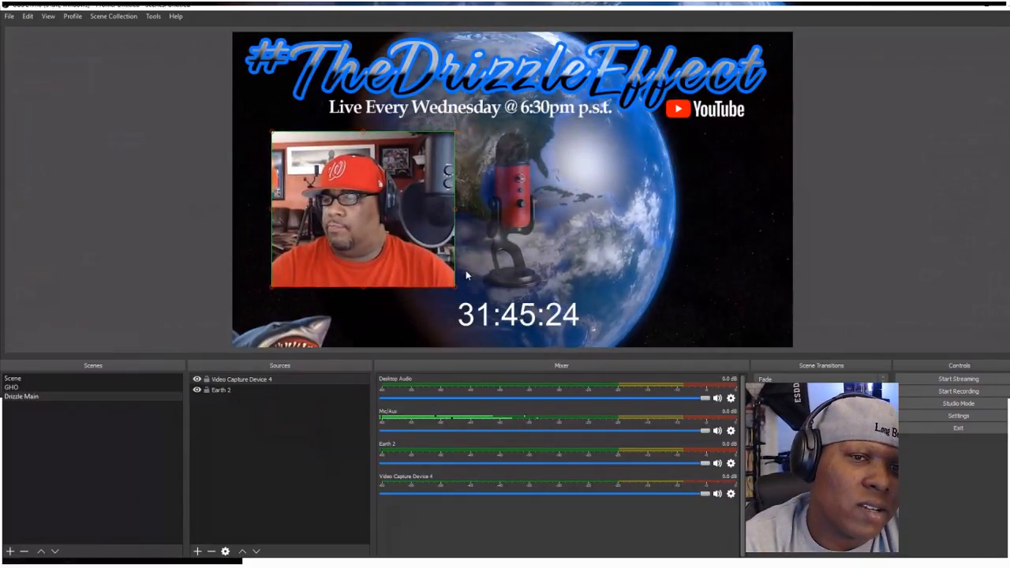
{"action": "left_click_drag", "start_coordinate": [455, 286], "coordinate": [404, 244]}
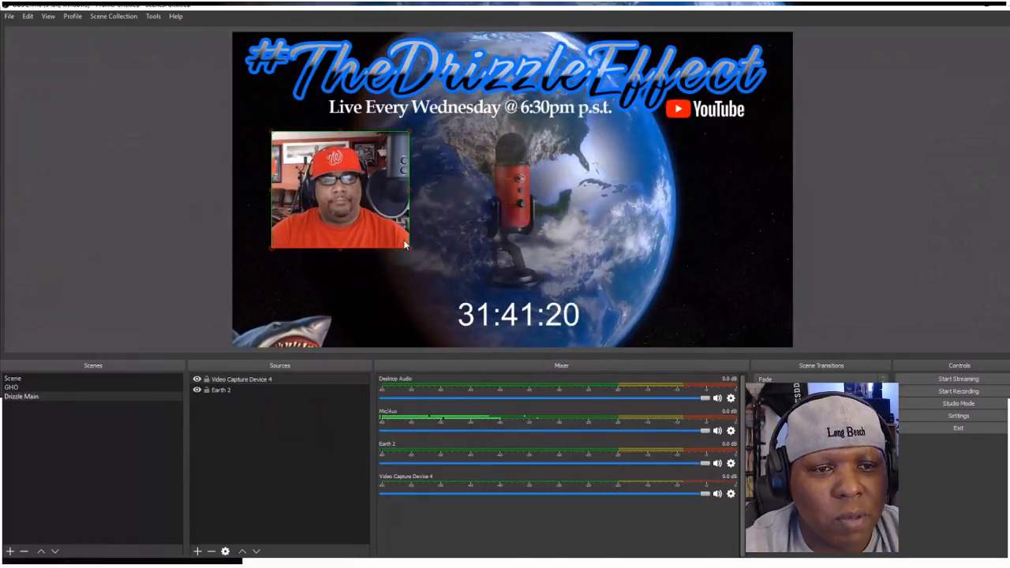
{"action": "left_click_drag", "start_coordinate": [364, 207], "coordinate": [383, 215]}
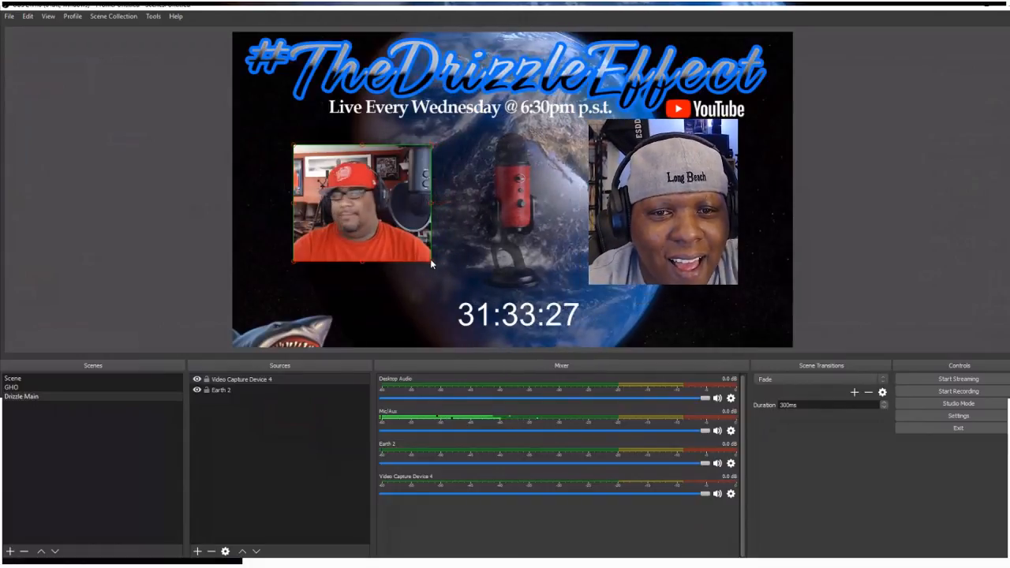
{"action": "left_click_drag", "start_coordinate": [434, 264], "coordinate": [447, 282]}
{"action": "left_click_drag", "start_coordinate": [446, 279], "coordinate": [454, 283]}
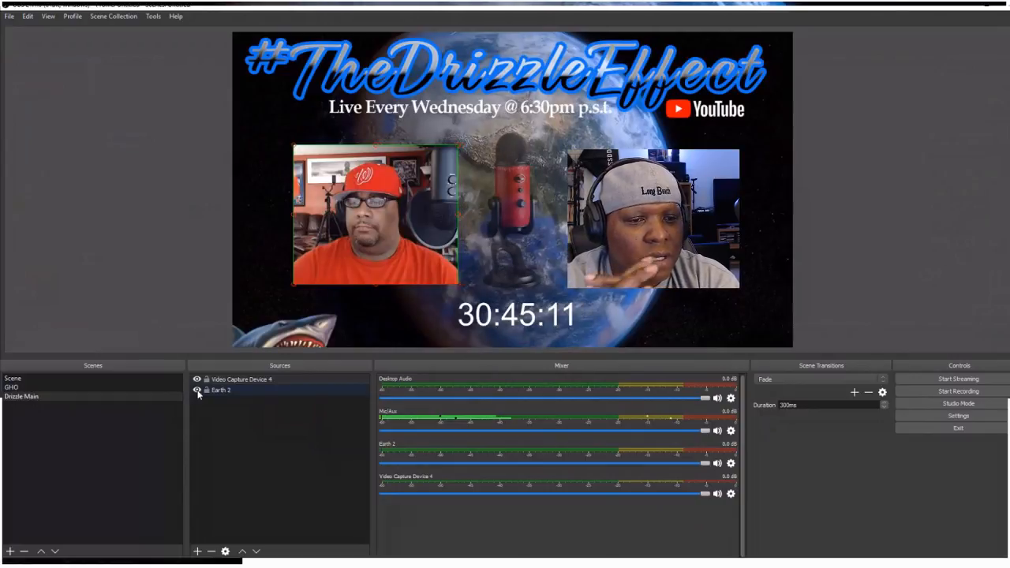
Set the playback speed of the Earth 2 media source to 200 percent
{"action": "right_click", "coordinate": [264, 389]}
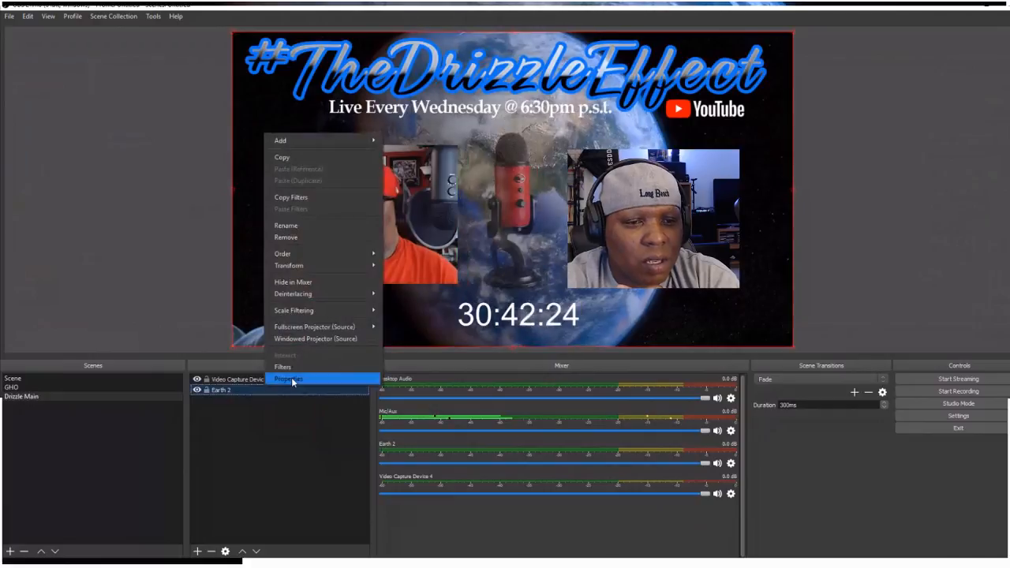
{"action": "left_click", "coordinate": [290, 378]}
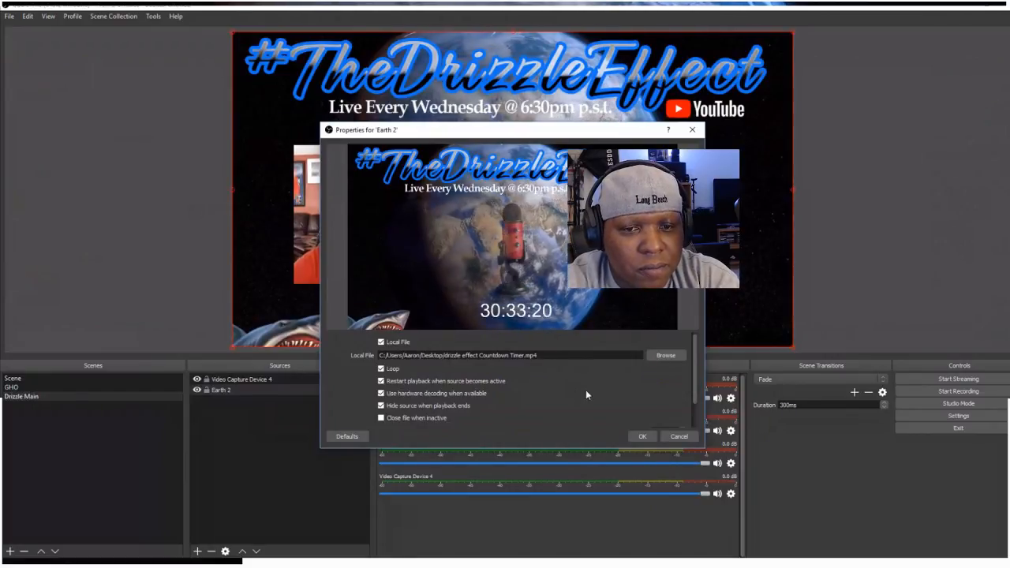
{"action": "scroll", "coordinate": [586, 390], "scroll_direction": "down", "scroll_amount": 2}
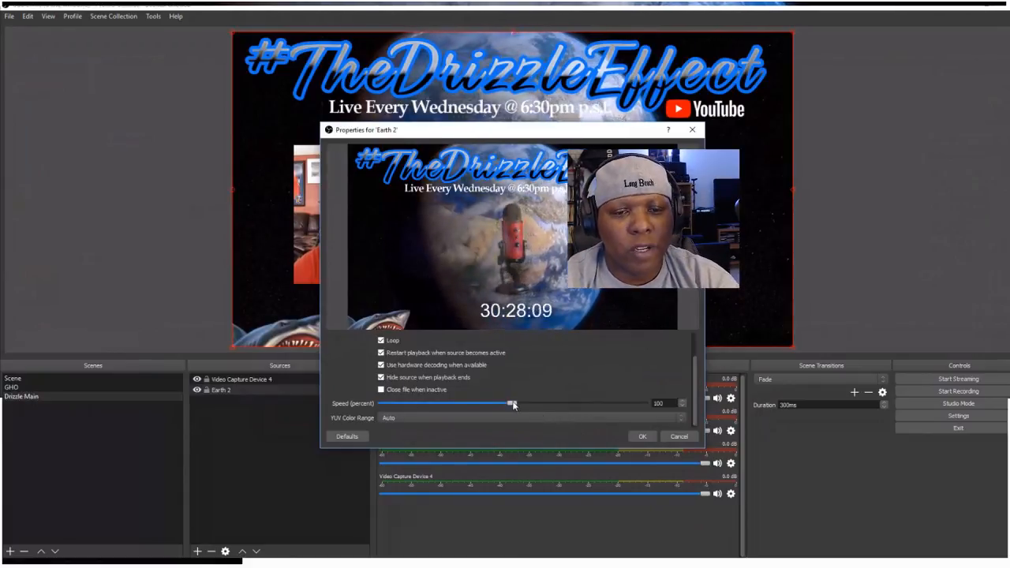
{"action": "left_click", "coordinate": [683, 401]}
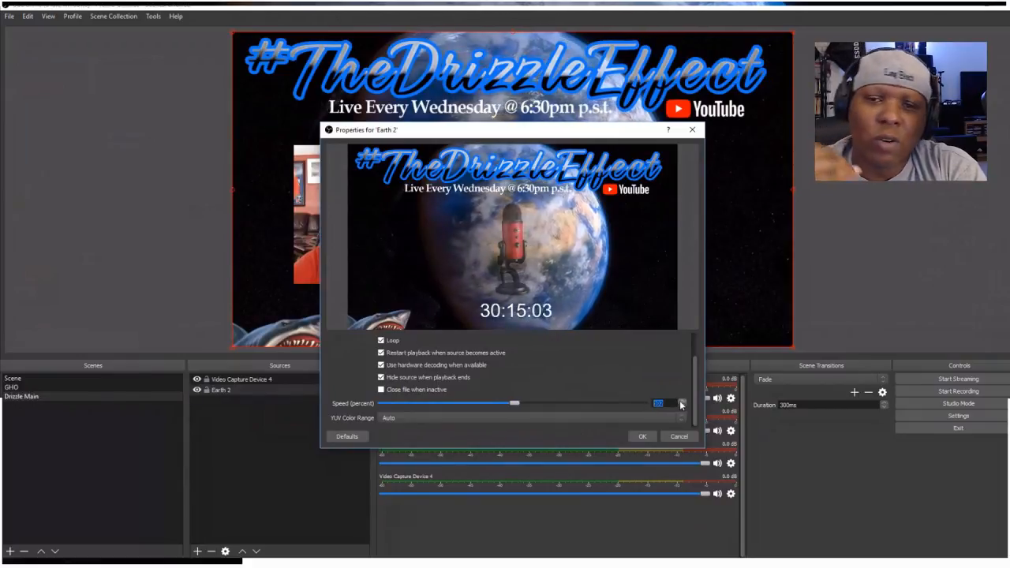
{"action": "left_click", "coordinate": [682, 401]}
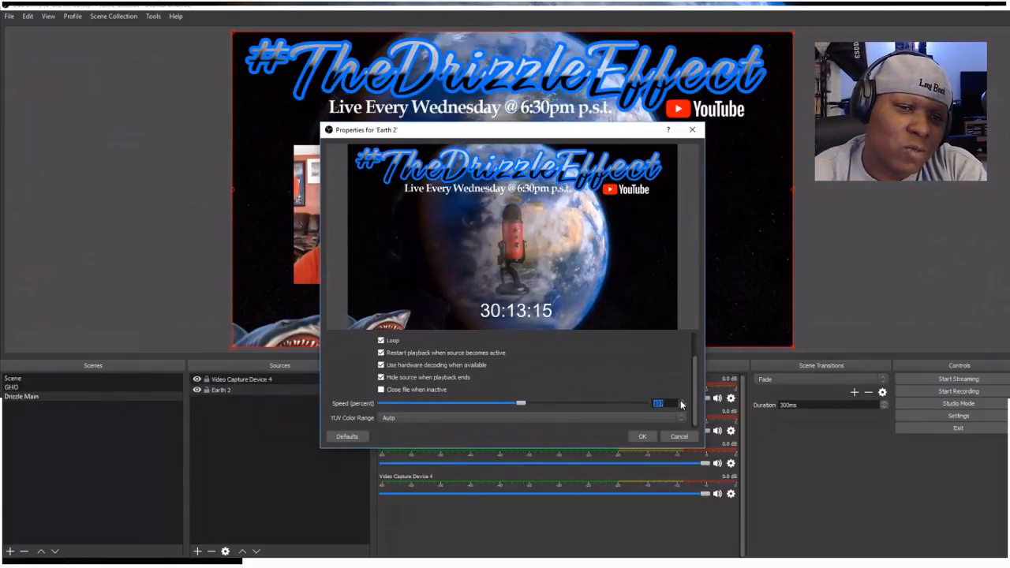
{"action": "left_click", "coordinate": [683, 401]}
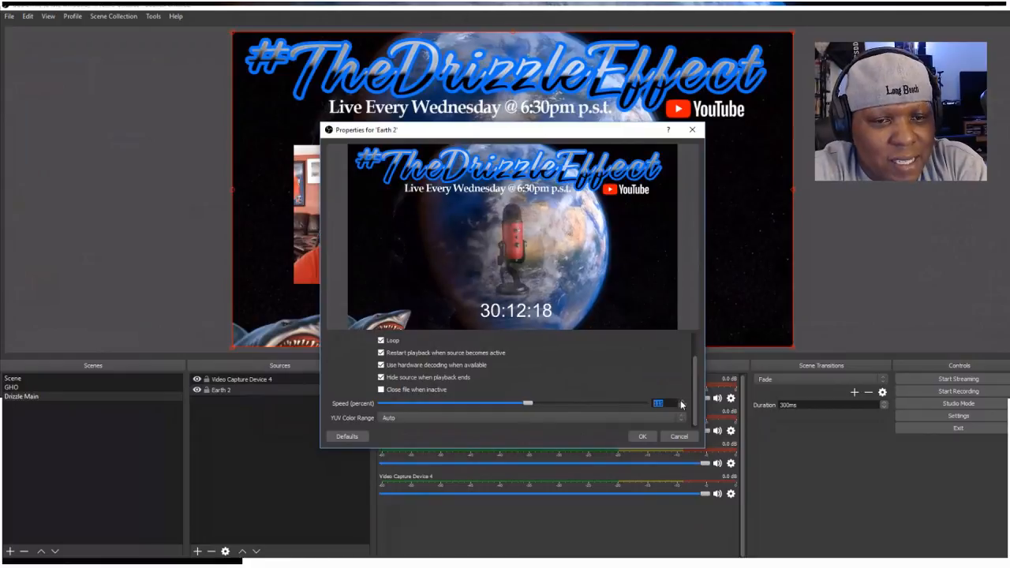
{"action": "left_click", "coordinate": [681, 401]}
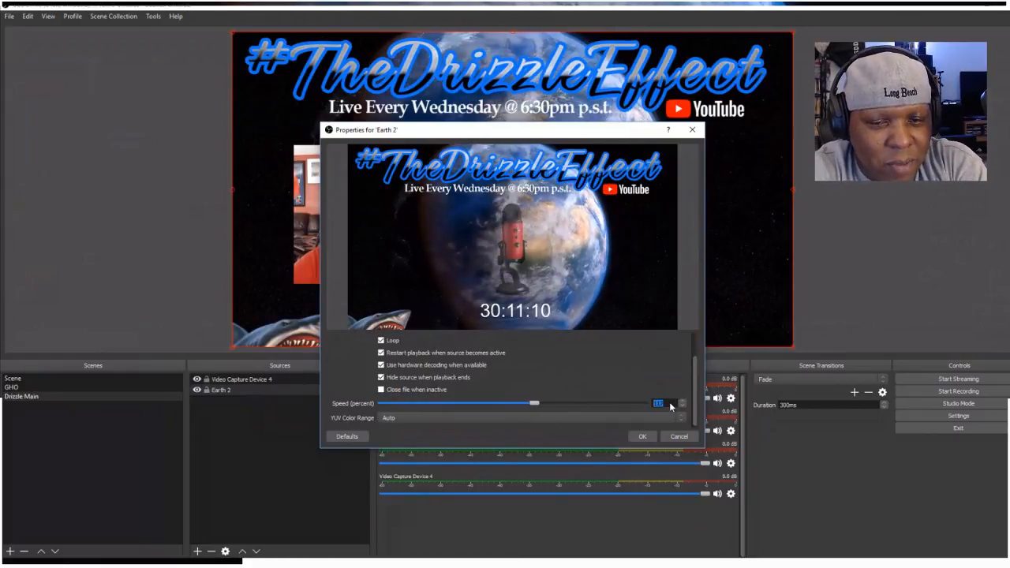
{"action": "type", "text": "200"}
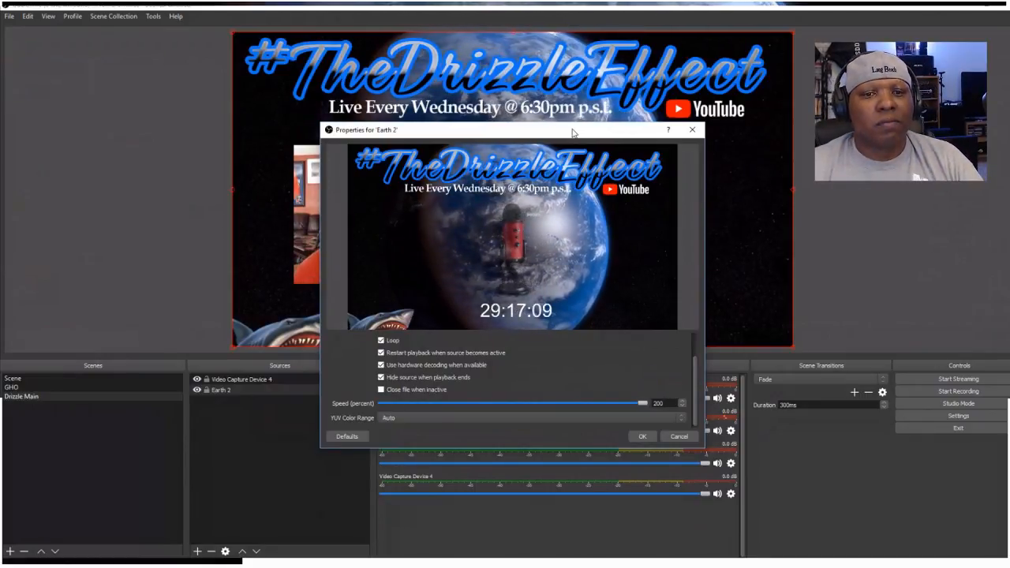
{"action": "left_click", "coordinate": [667, 403]}
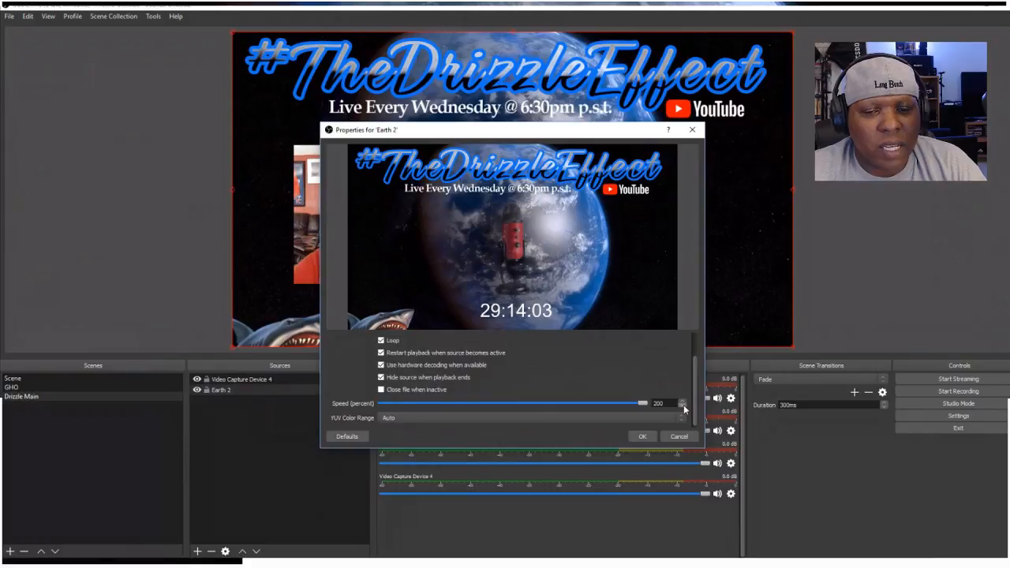
{"action": "left_click", "coordinate": [644, 437]}
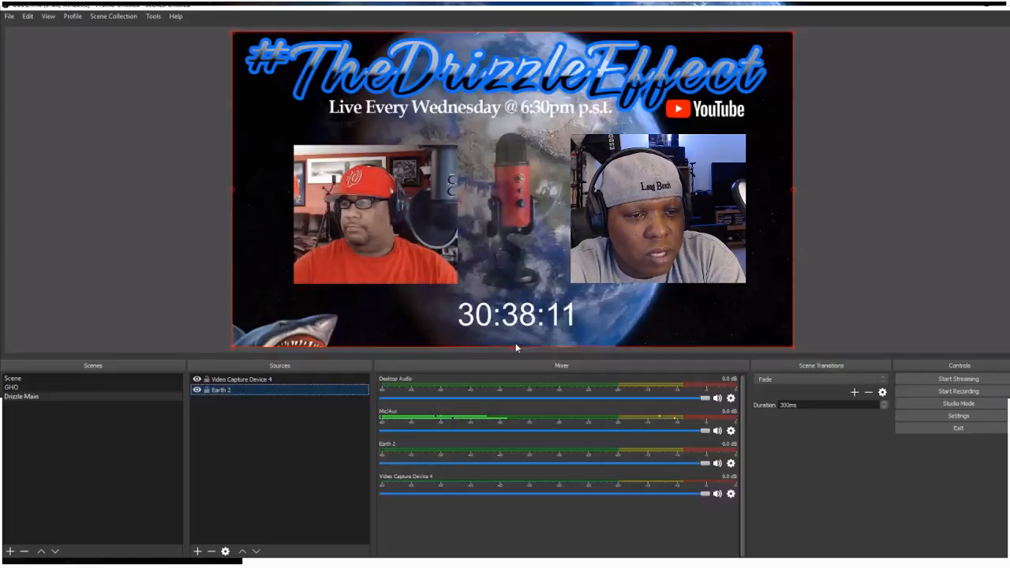
Hide the Earth 2 source and set its playback speed to 100 percent
{"action": "right_click", "coordinate": [222, 391]}
{"action": "left_click", "coordinate": [598, 387]}
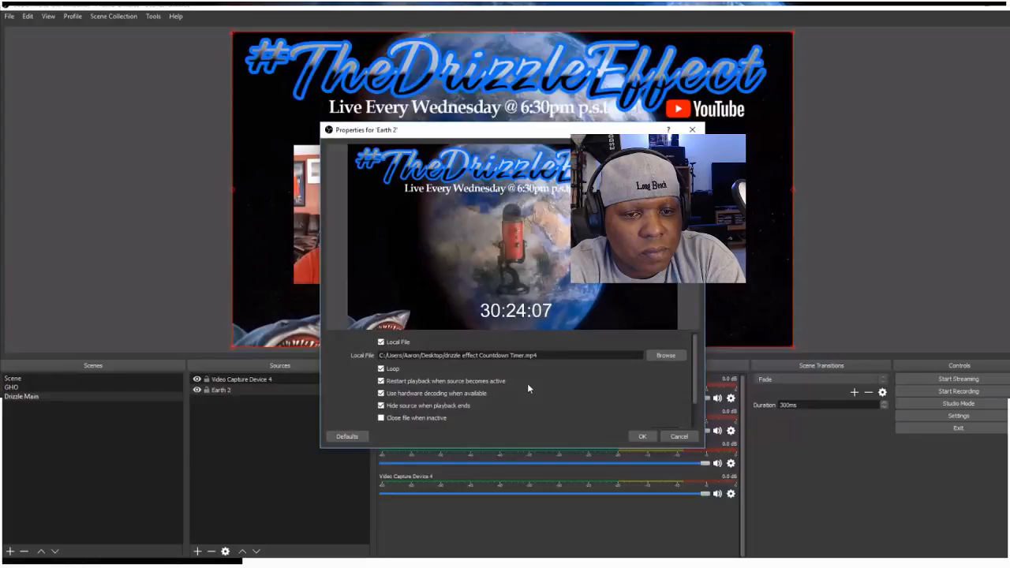
{"action": "scroll", "coordinate": [527, 382], "scroll_direction": "down", "scroll_amount": 2}
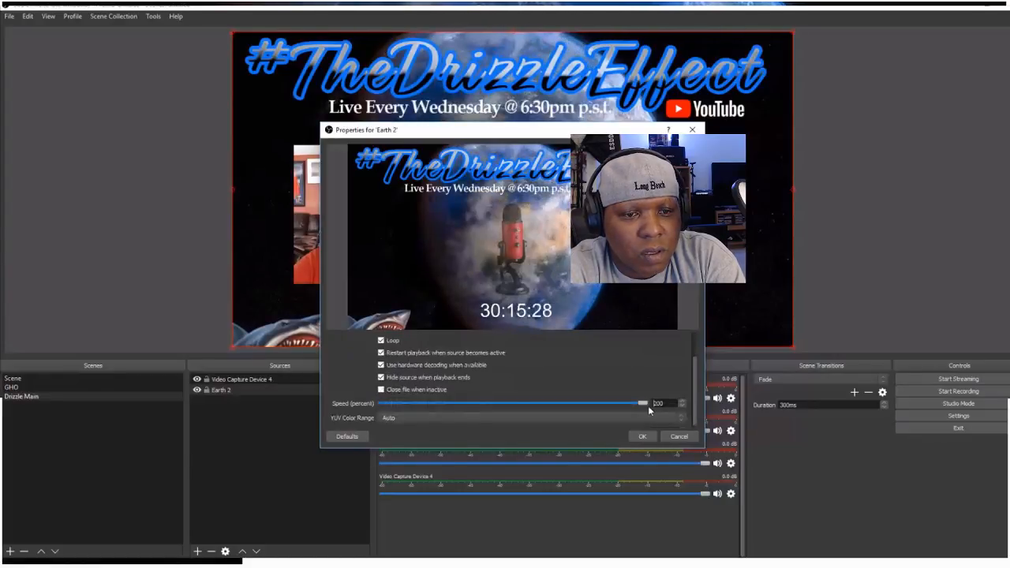
{"action": "left_click", "coordinate": [197, 390]}
{"action": "left_click_drag", "start_coordinate": [643, 403], "coordinate": [525, 412]}
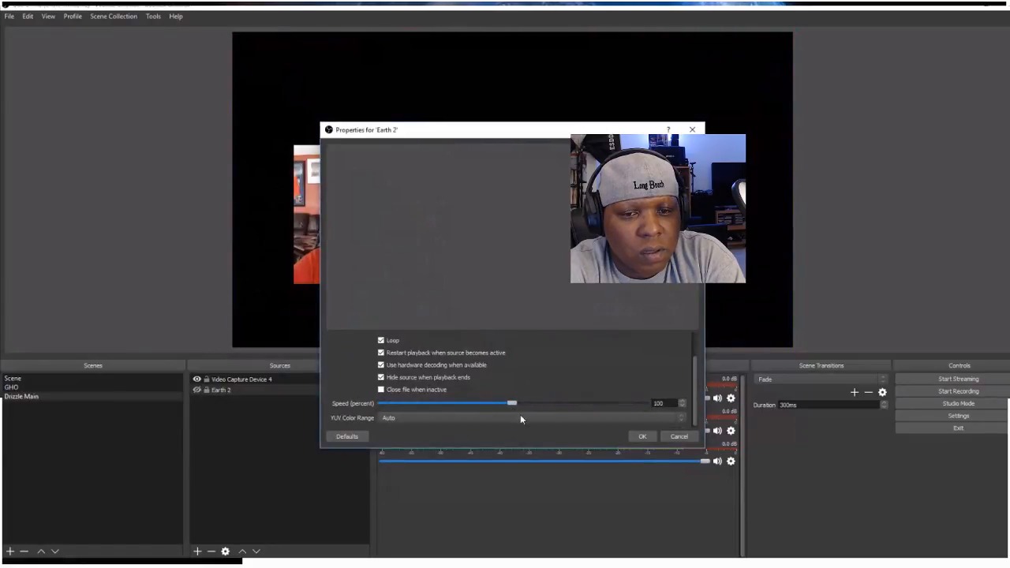
{"action": "left_click", "coordinate": [640, 437]}
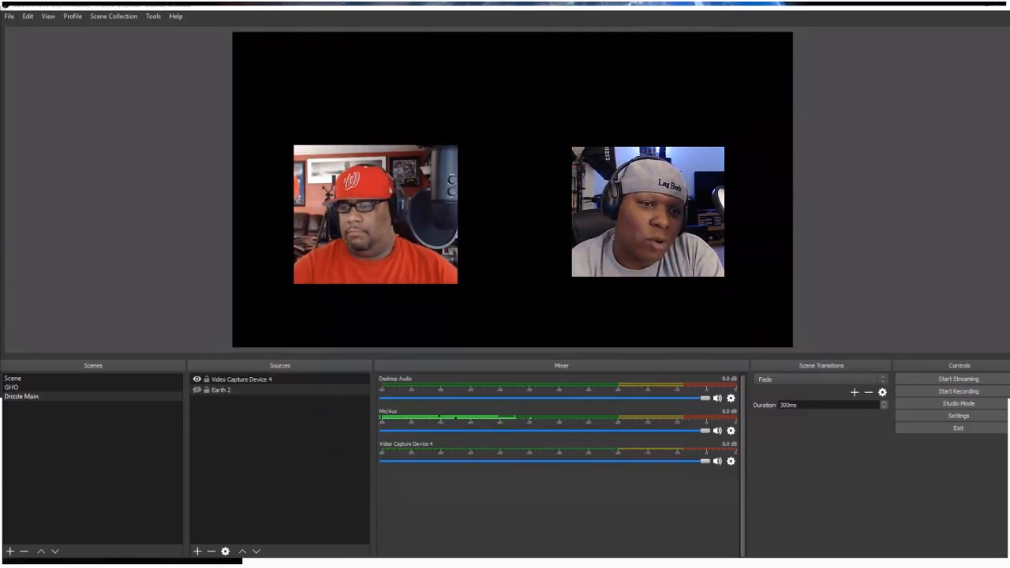
Add a new image source named Drizzle Thumb to the Drizzle Main scene
{"action": "left_click", "coordinate": [199, 551]}
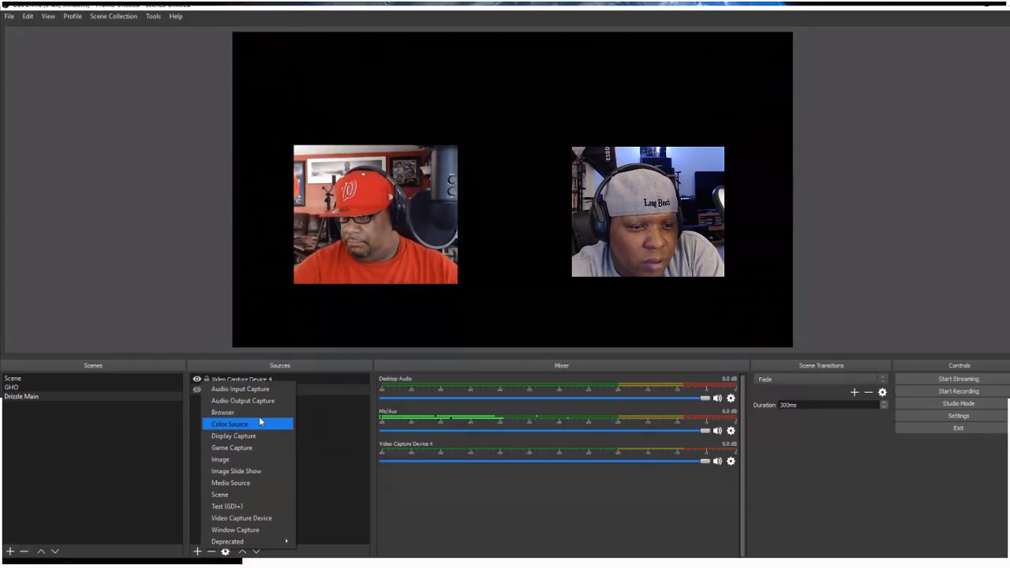
{"action": "left_click", "coordinate": [254, 464]}
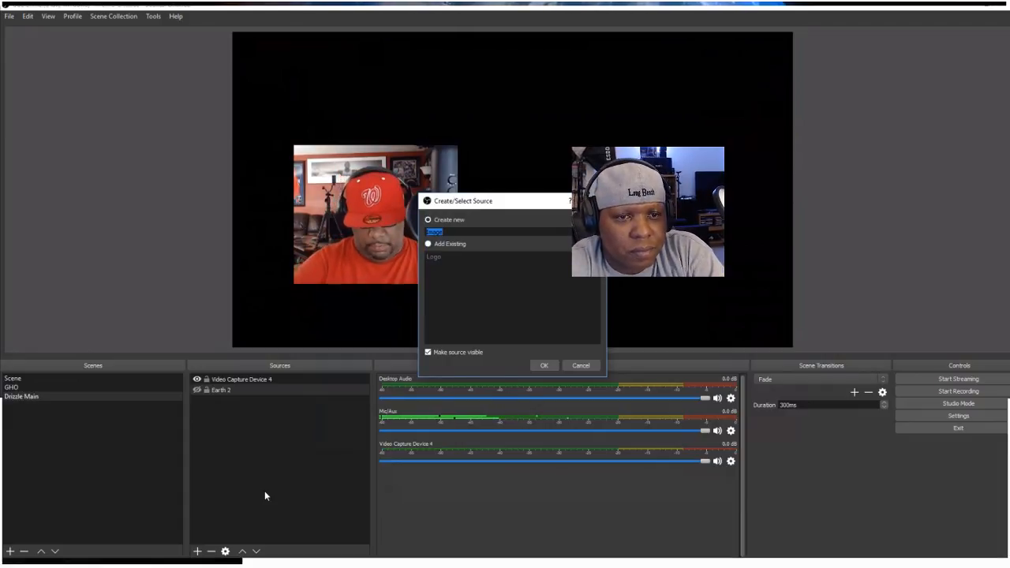
{"action": "type", "text": "Dri"}
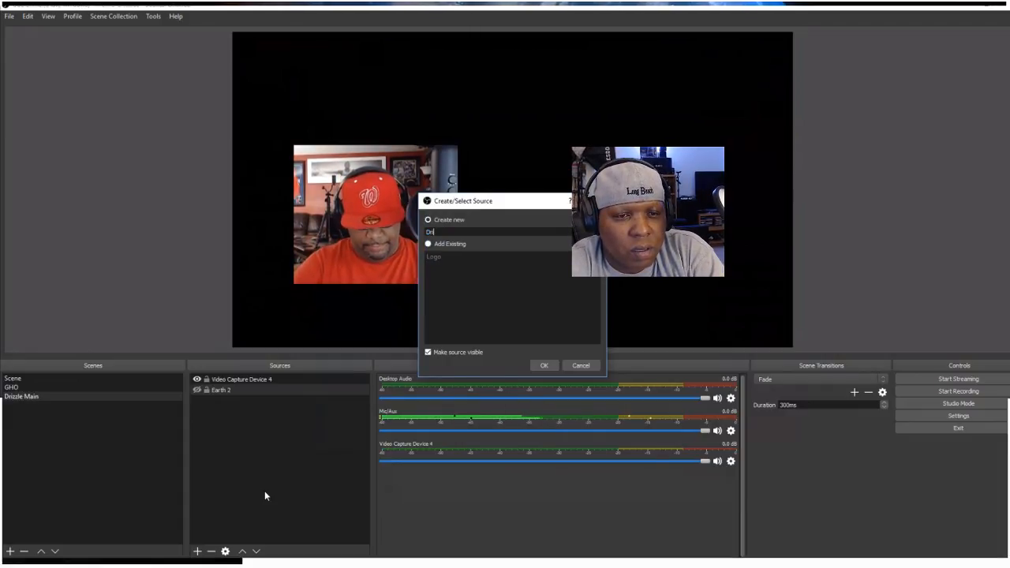
{"action": "type", "text": "zzle"}
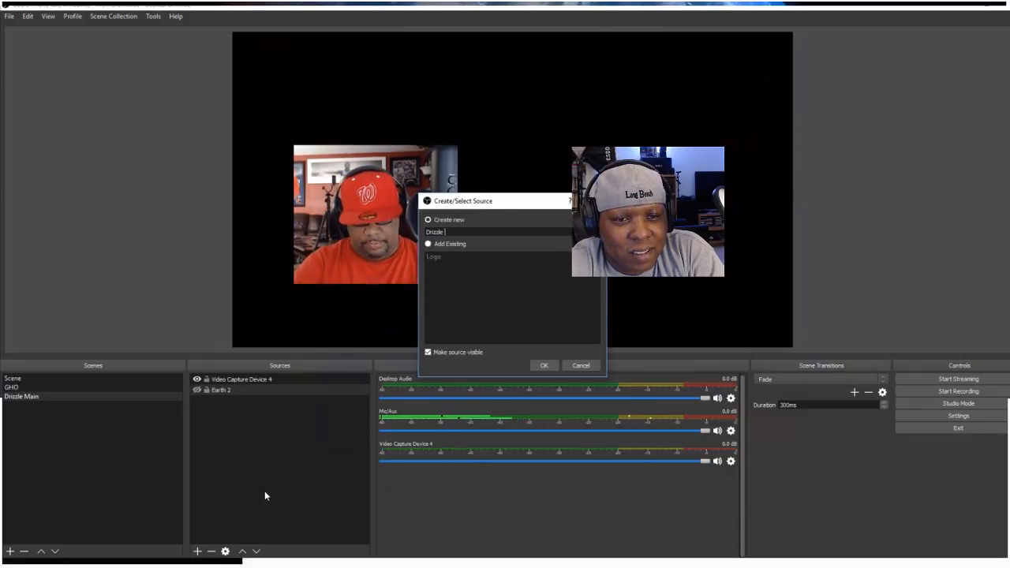
{"action": "type", "text": " Thumb"}
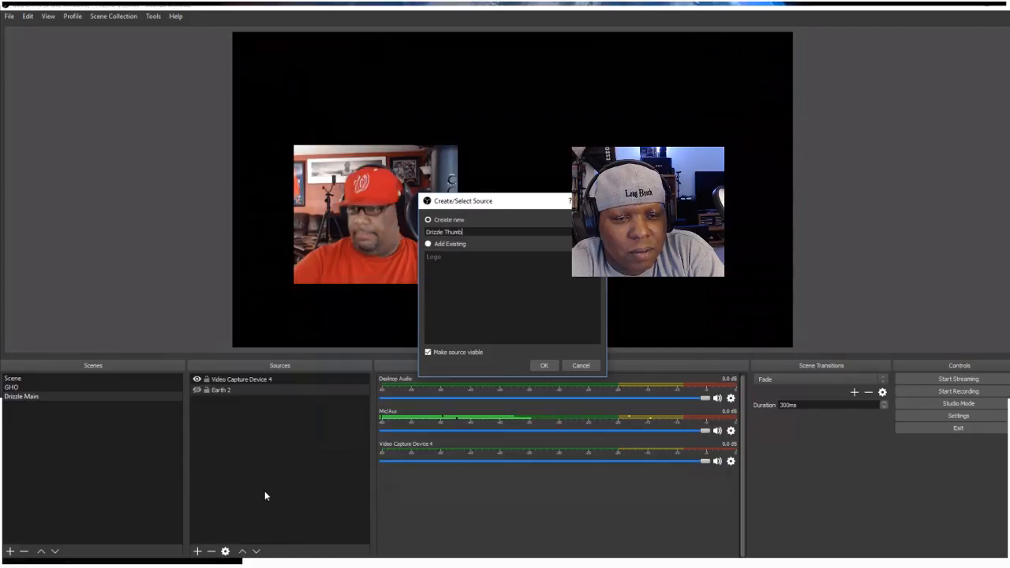
{"action": "left_click", "coordinate": [548, 367]}
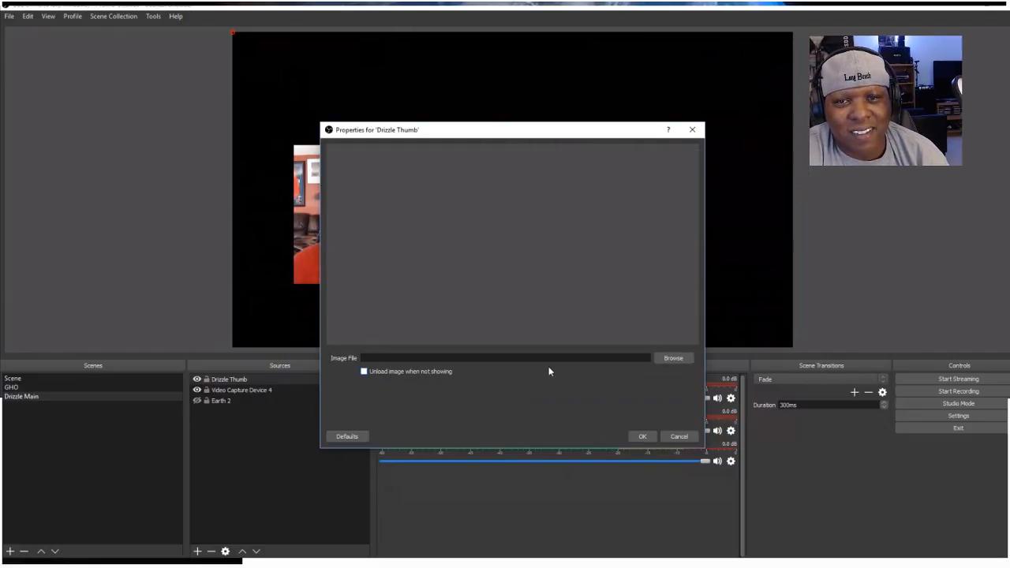
Load the Slide1 picture from the desktop as the image file of the Drizzle Thumb source
{"action": "left_click", "coordinate": [683, 356]}
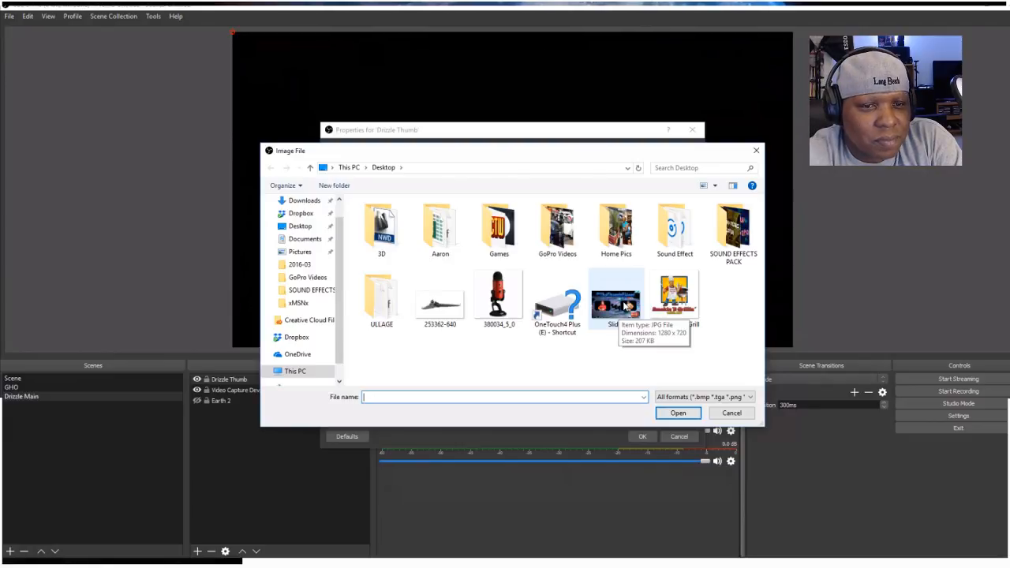
{"action": "left_click", "coordinate": [624, 305]}
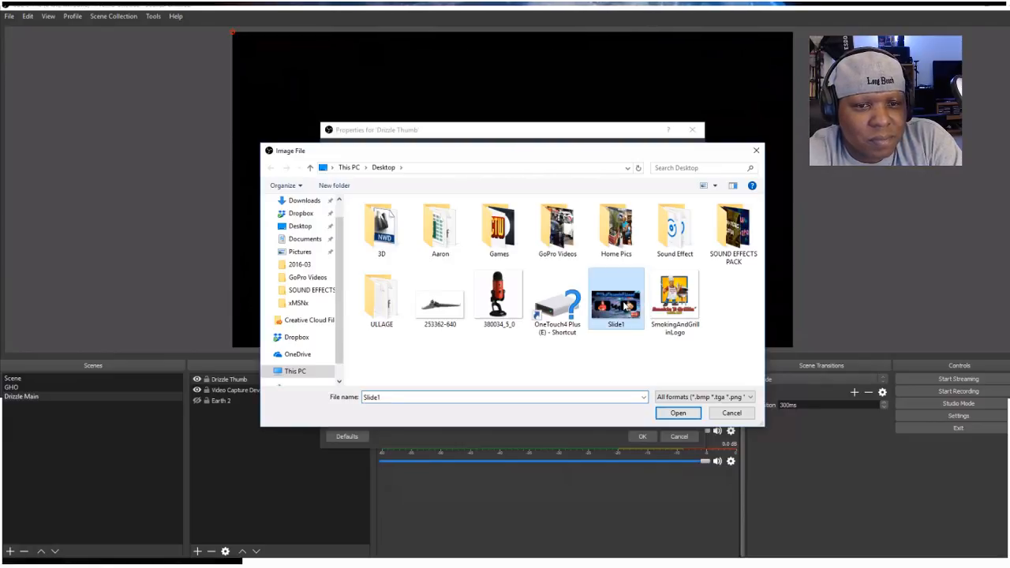
{"action": "left_click", "coordinate": [677, 413]}
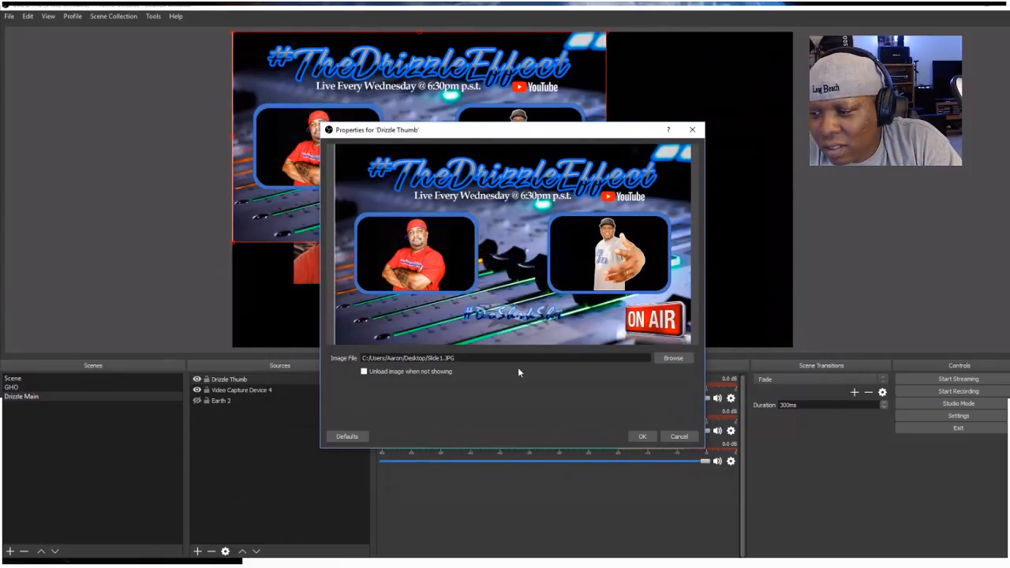
{"action": "left_click", "coordinate": [641, 436]}
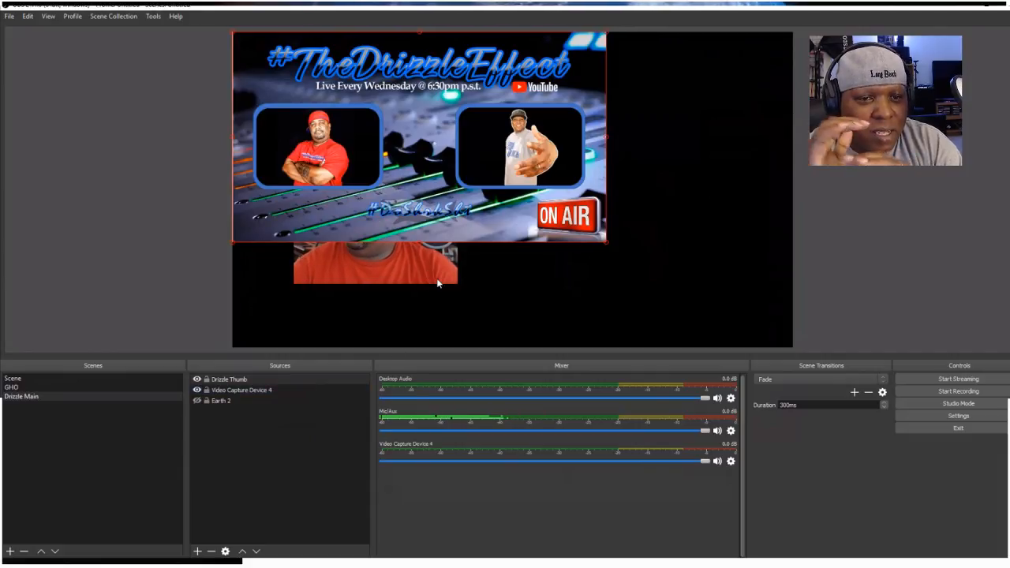
Place Video Capture Device 4 above Drizzle Thumb in the source order and scale the Drizzle Thumb image to fill the canvas
{"action": "left_click", "coordinate": [235, 390]}
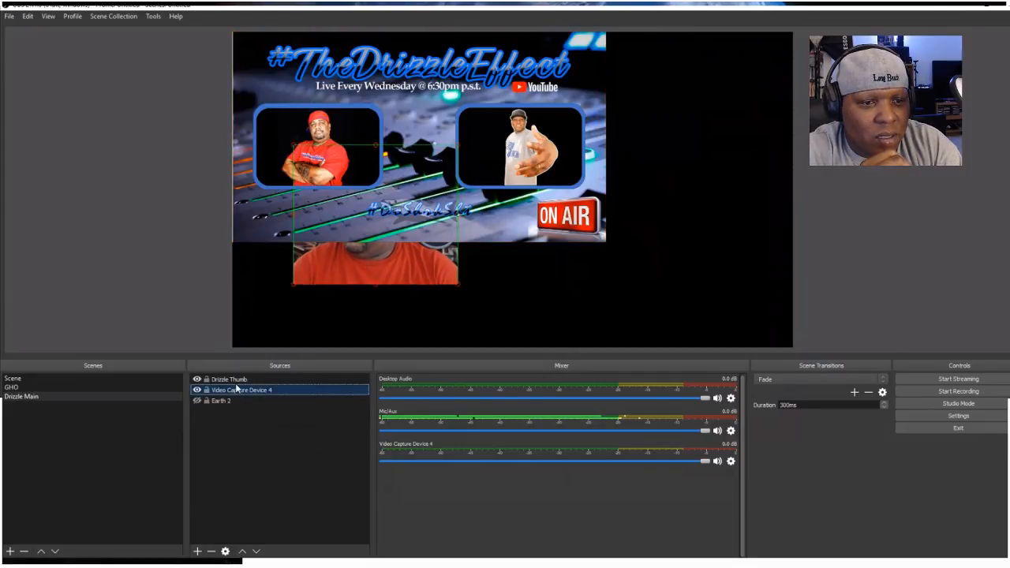
{"action": "left_click_drag", "start_coordinate": [241, 381], "coordinate": [241, 376]}
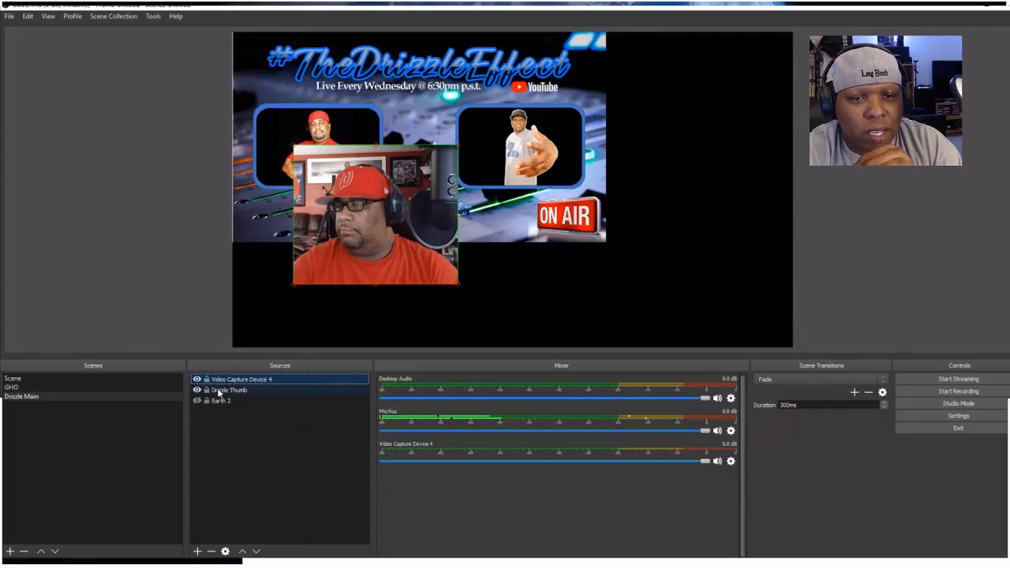
{"action": "left_click", "coordinate": [568, 223]}
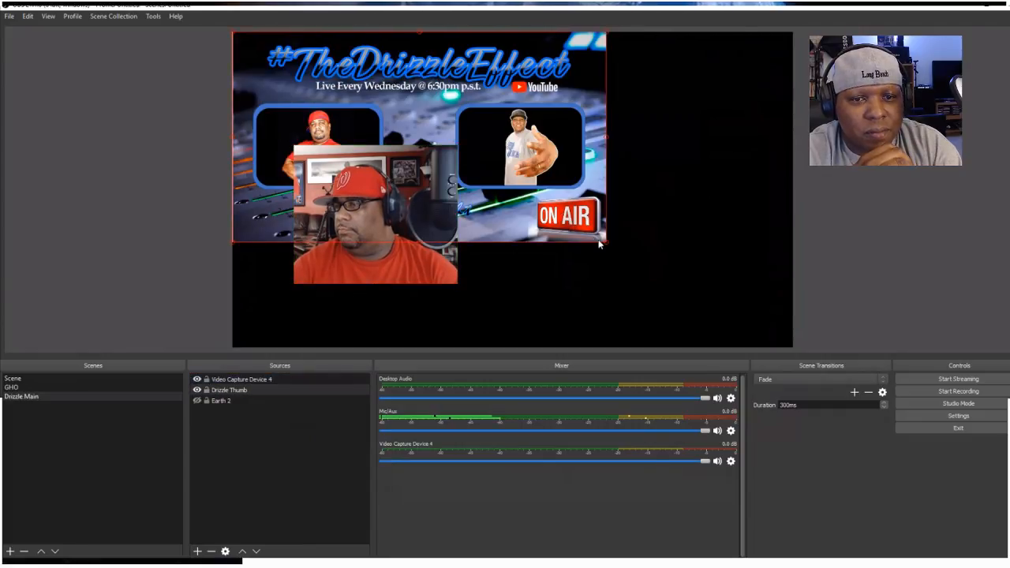
{"action": "left_click_drag", "start_coordinate": [604, 243], "coordinate": [793, 348]}
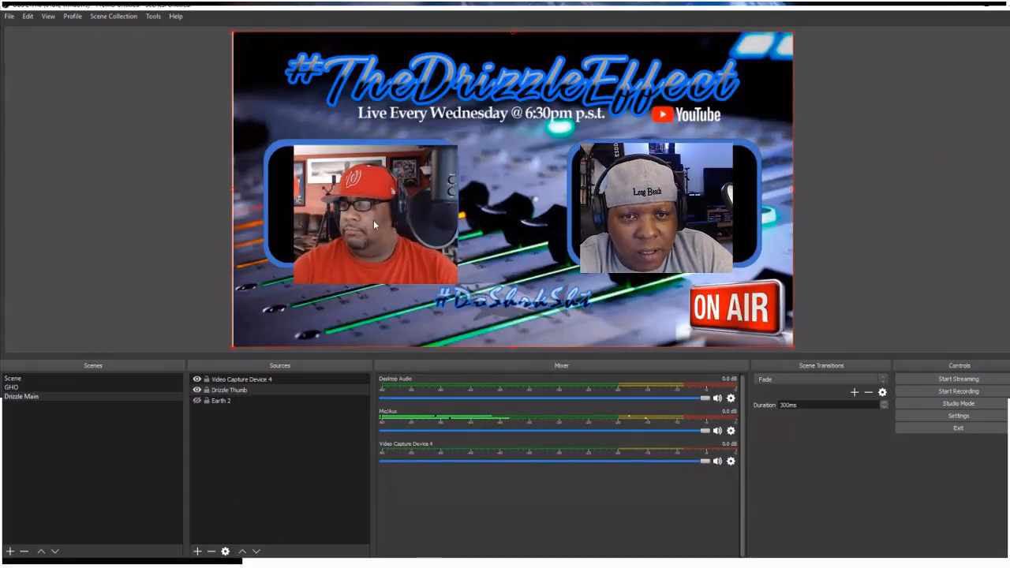
Move the webcam source over the left blue-bordered frame of the Drizzle Thumb image
{"action": "left_click_drag", "start_coordinate": [374, 220], "coordinate": [362, 209]}
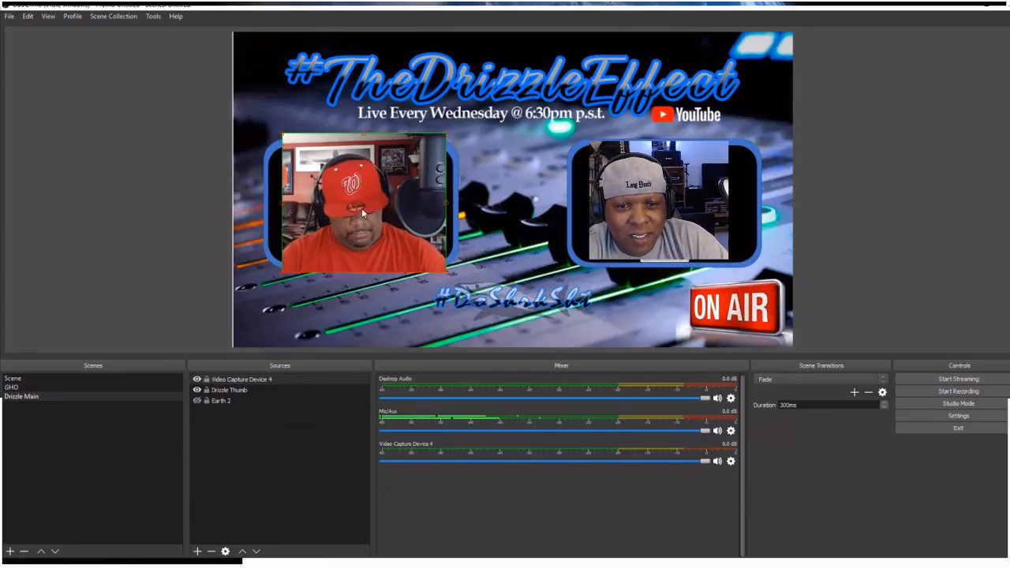